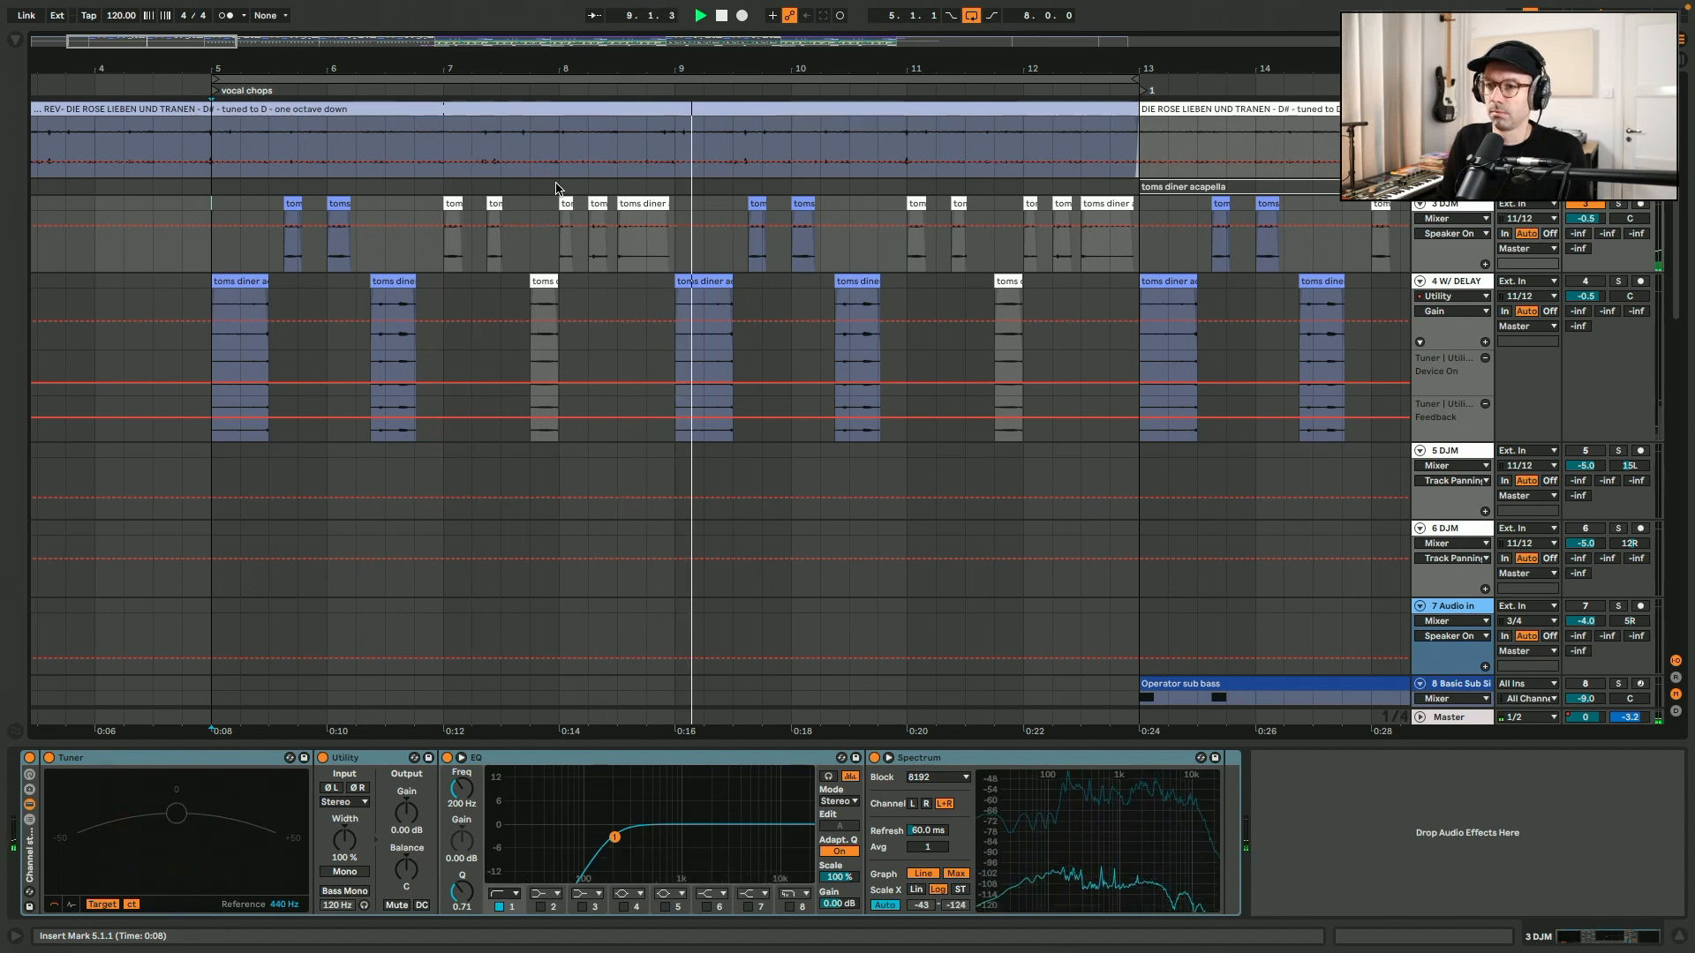
# Stop playback and open the toms diner clip at bar 8.3 on the 3 DJM track to examine its waveform.
pyautogui.press('space')
pyautogui.doubleClick(642, 204)
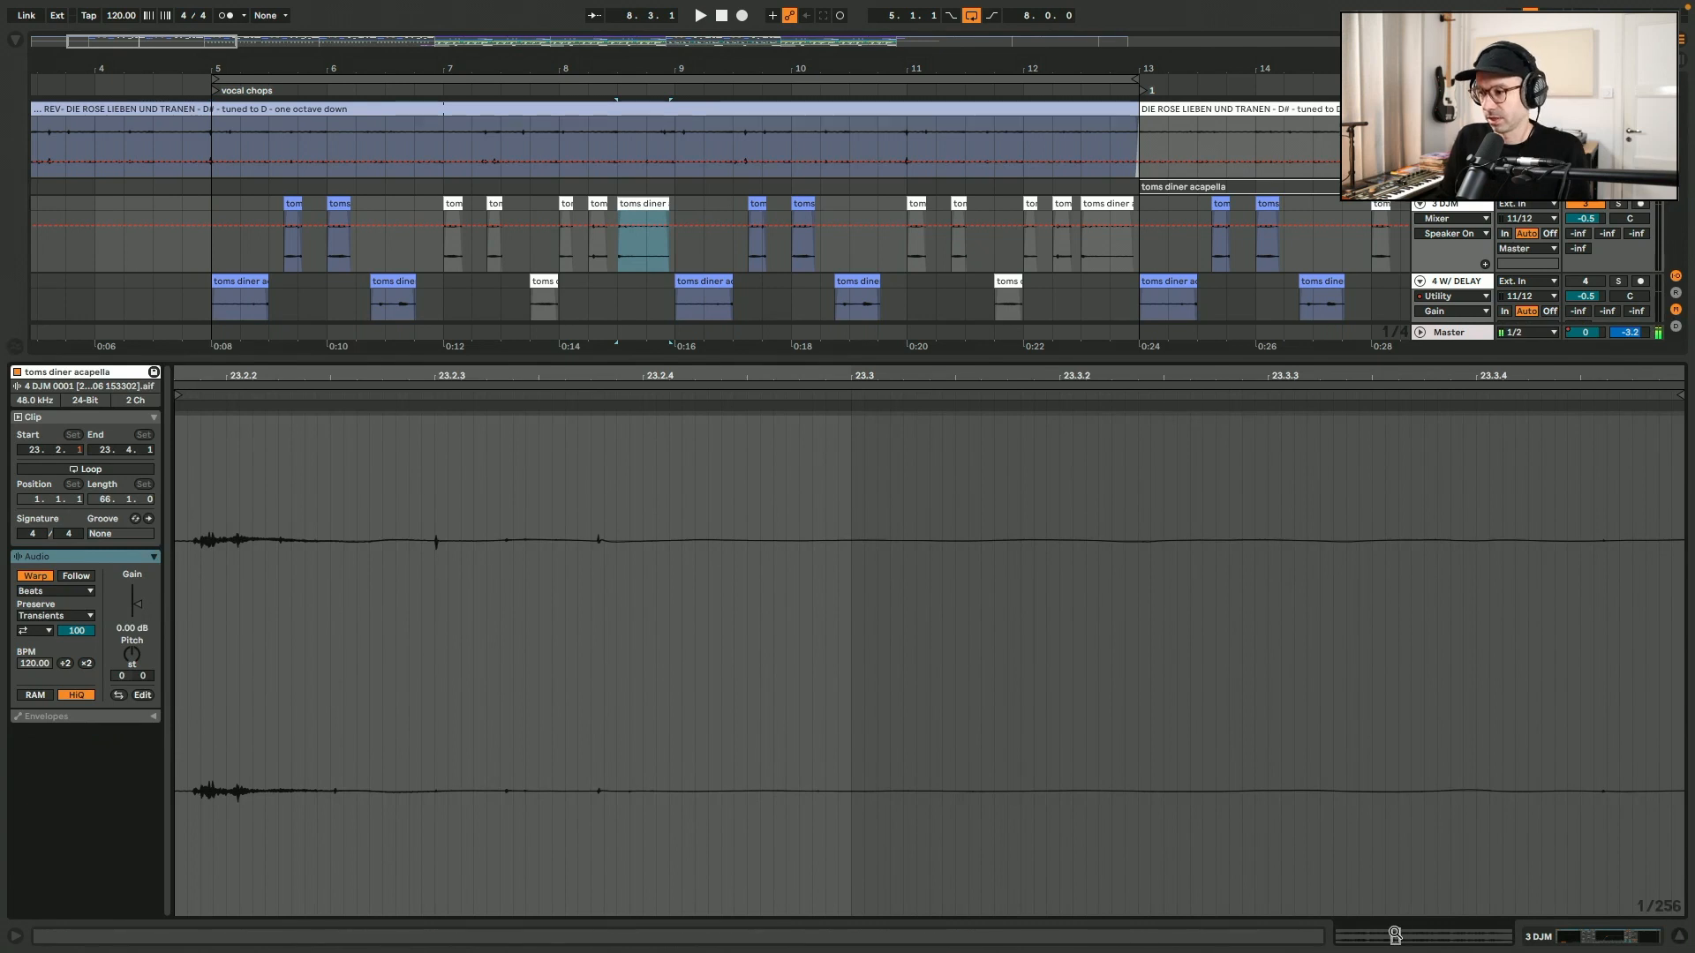
pyautogui.moveTo(1396, 935)
pyautogui.mouseDown()
pyautogui.moveTo(1396, 919)
pyautogui.moveTo(1390, 935)
pyautogui.mouseUp()
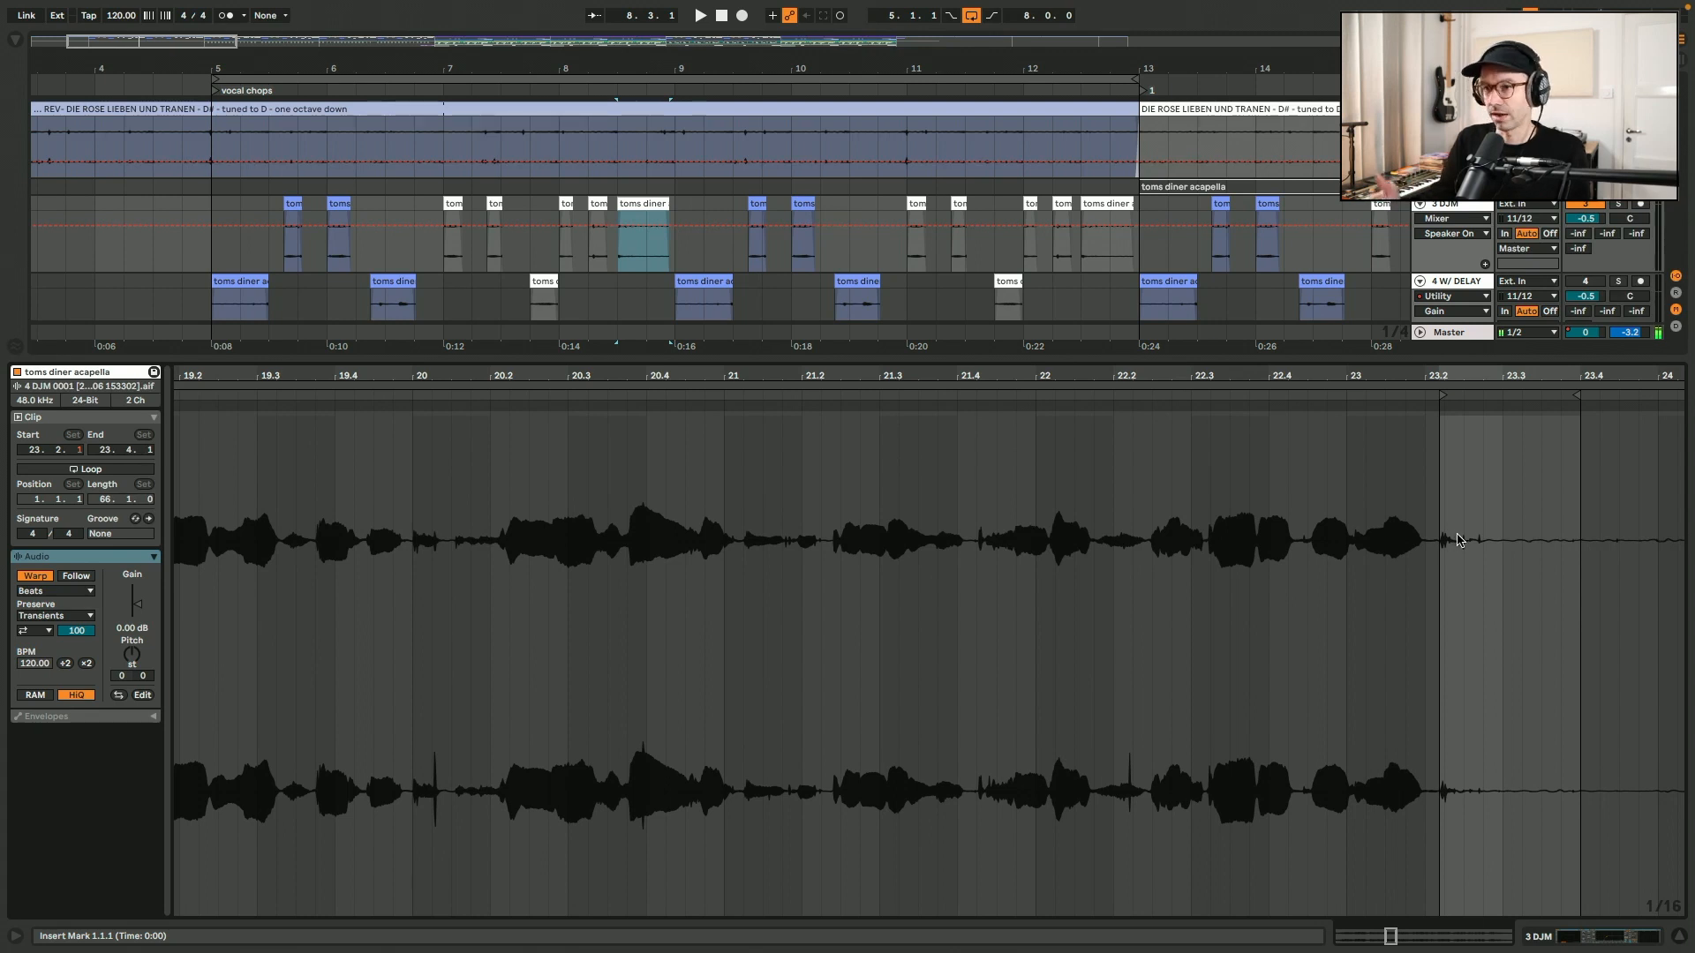
# Return to the 3 DJM device chain and play its vocal chops from the clip just before bar 10.
pyautogui.hotkey('shift', 'Tab')
pyautogui.click(752, 202)
pyautogui.press('space')
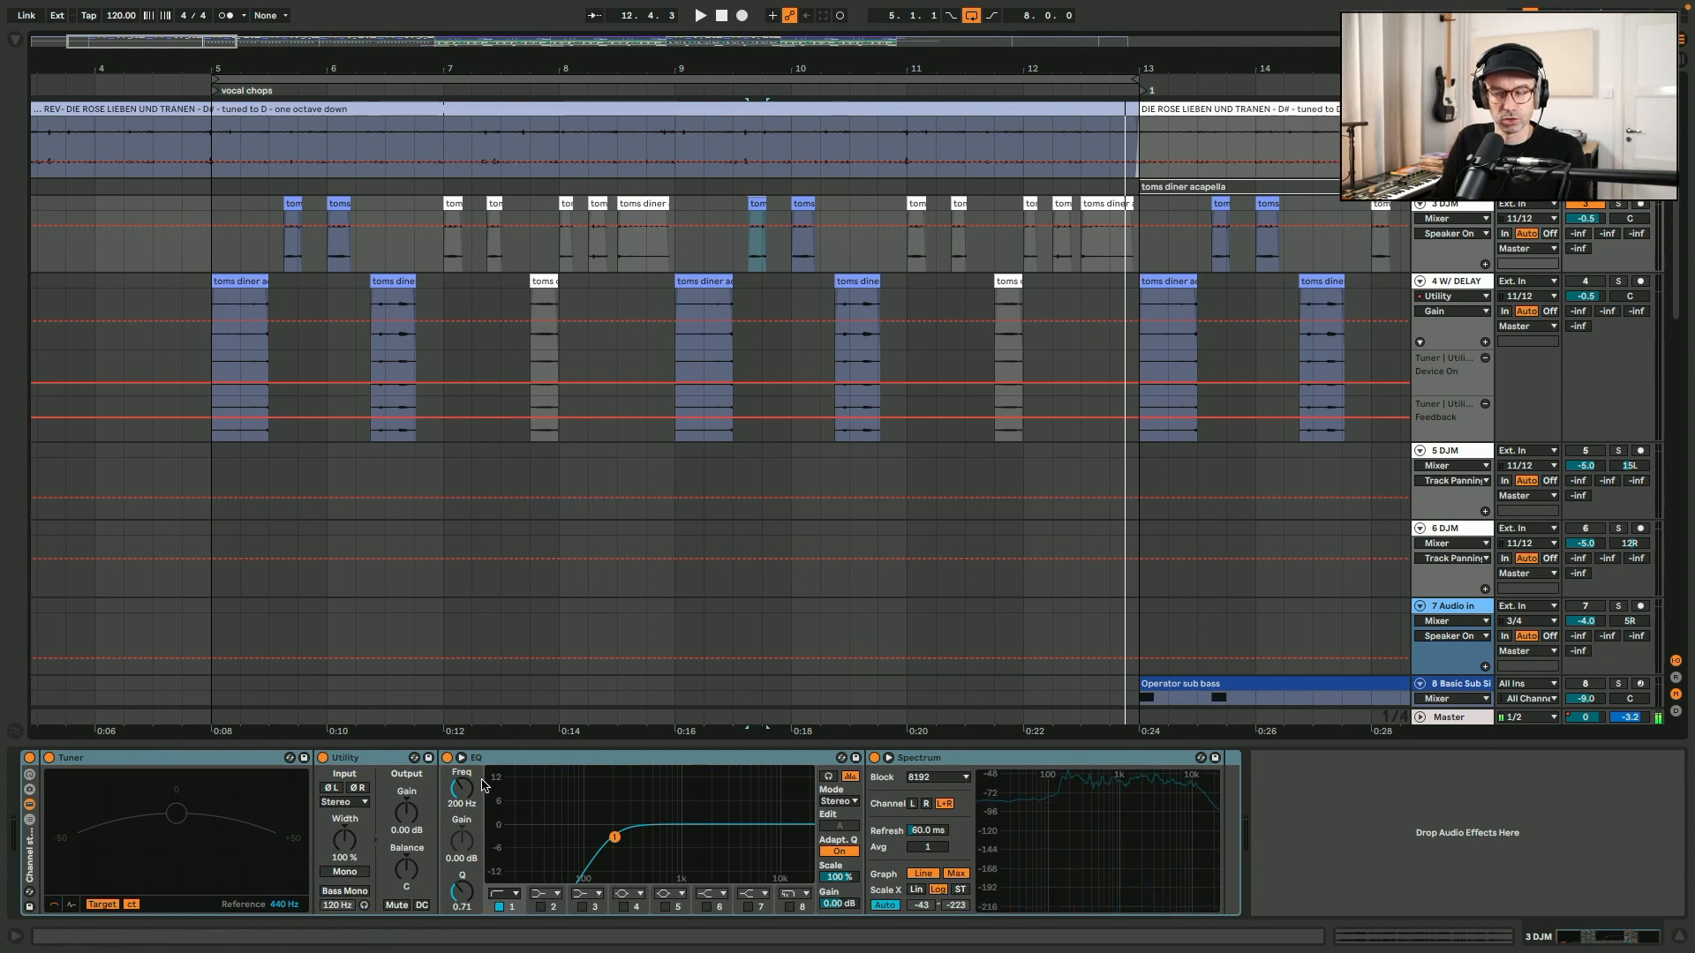
# Activate the 4 W/ DELAY track, select its bar 5 clip and bypass the track's channel strip rack.
pyautogui.click(1594, 280)
pyautogui.click(242, 284)
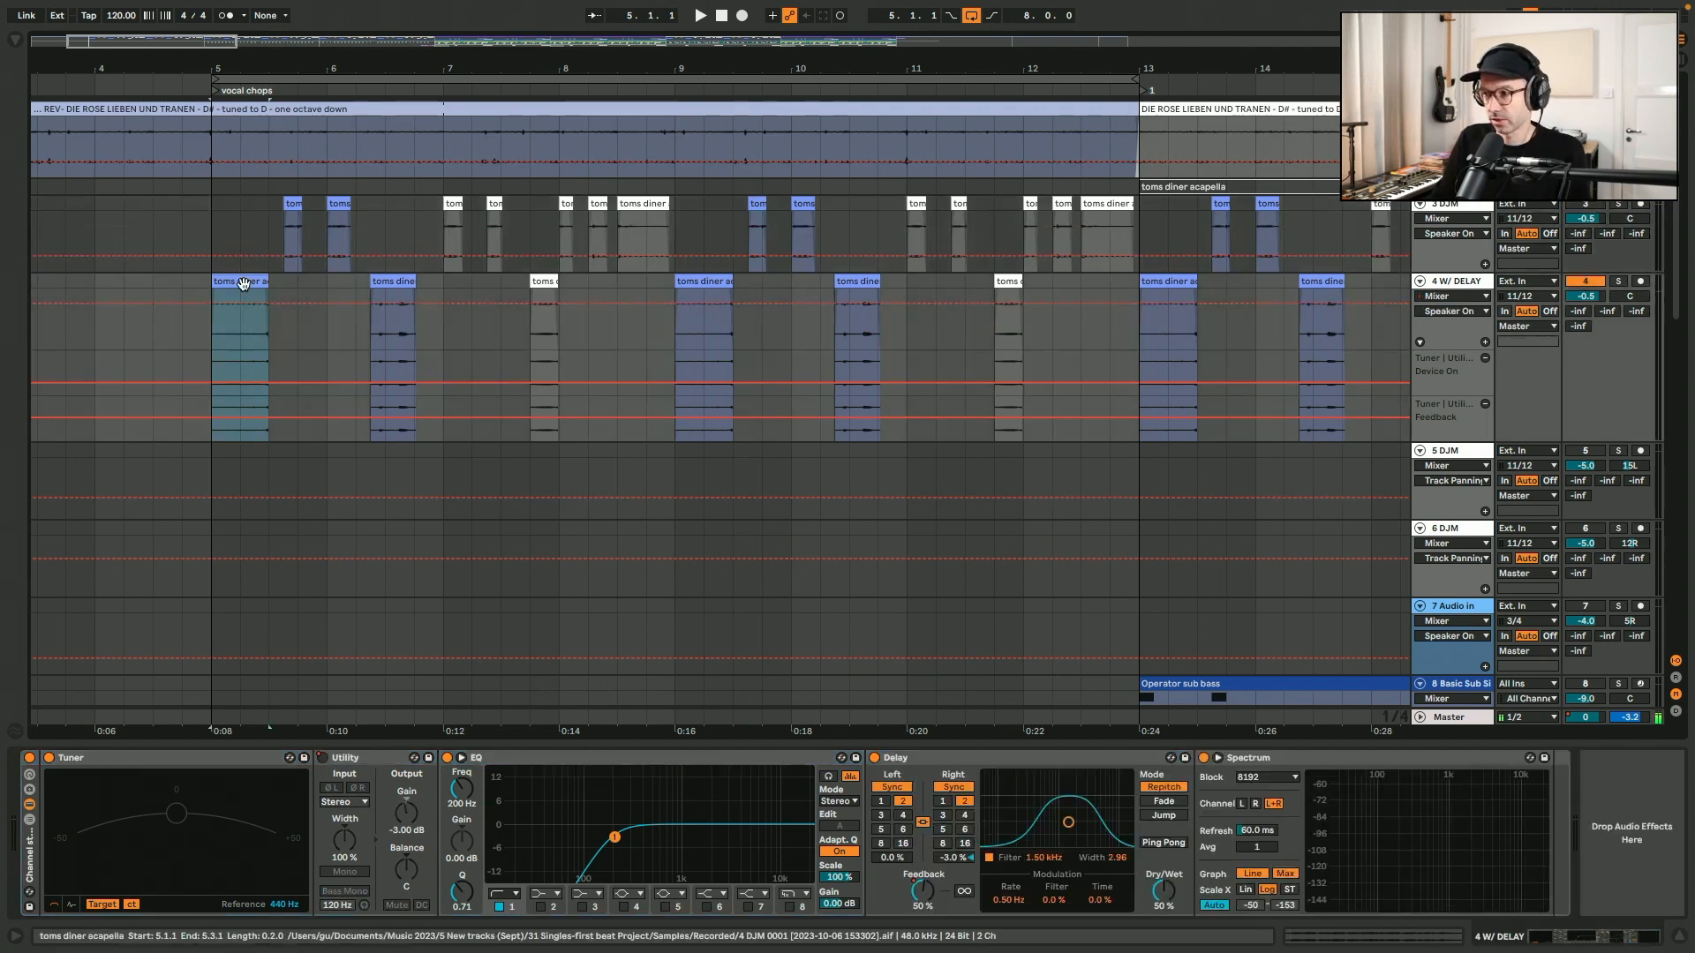
pyautogui.click(30, 759)
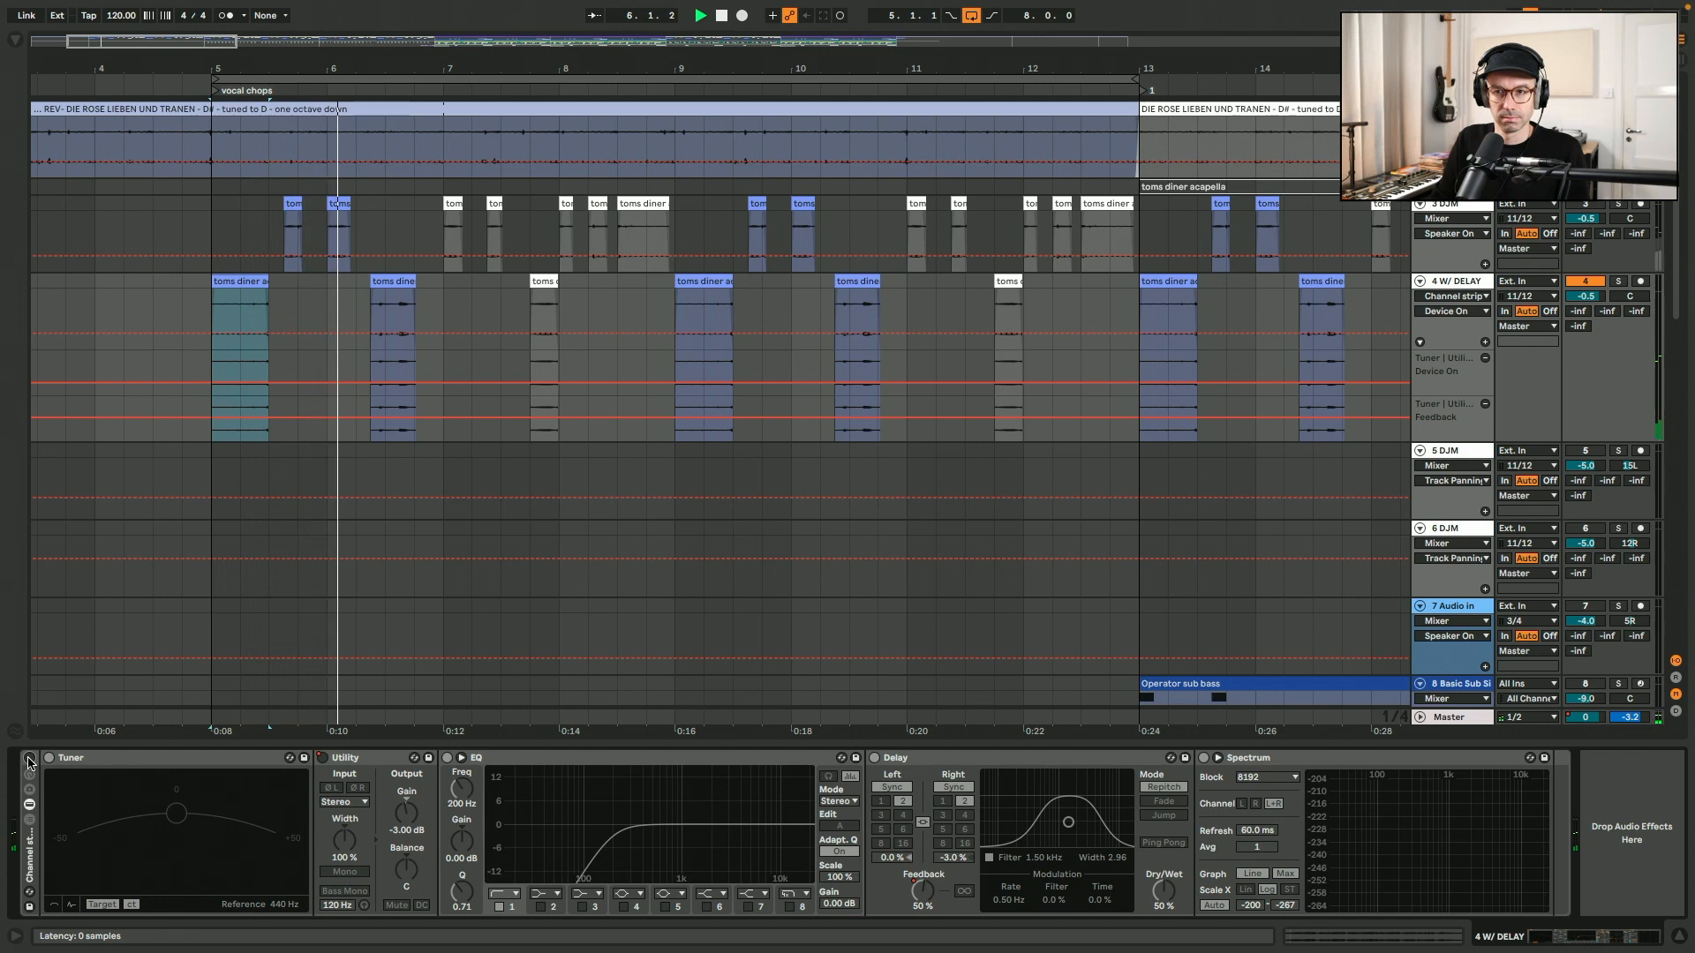
# Open the bar 5 clip on 4 W/ DELAY and try extending its end marker to about 3.2.
pyautogui.doubleClick(239, 294)
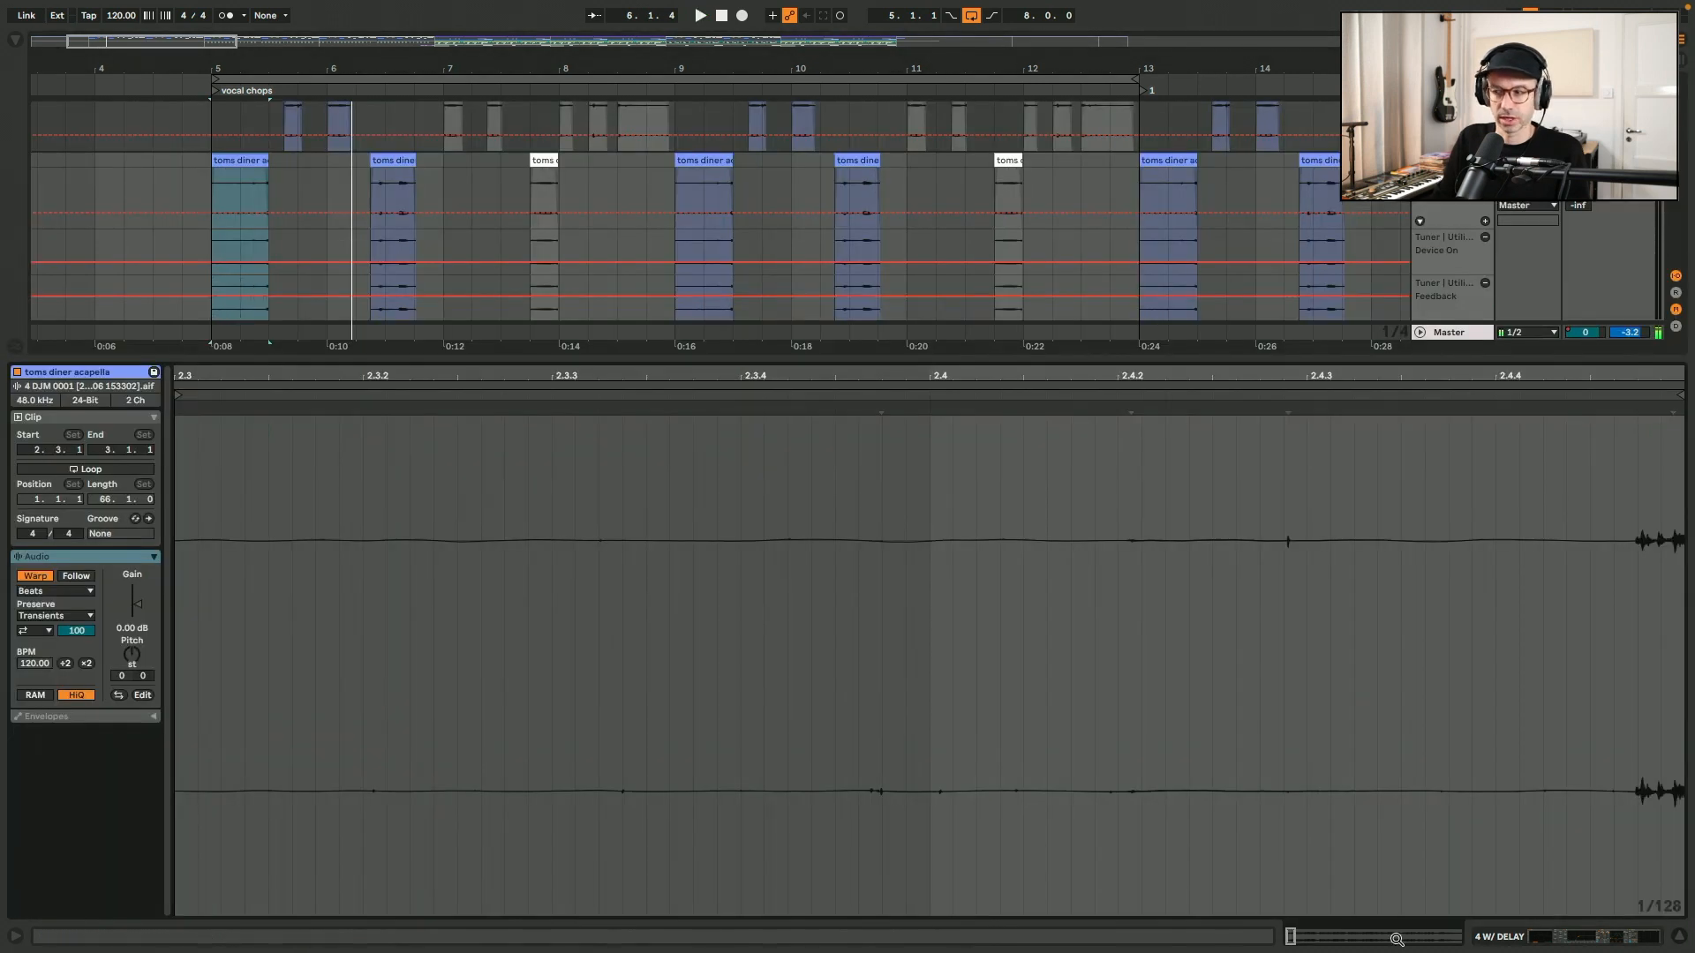
pyautogui.click(1245, 796)
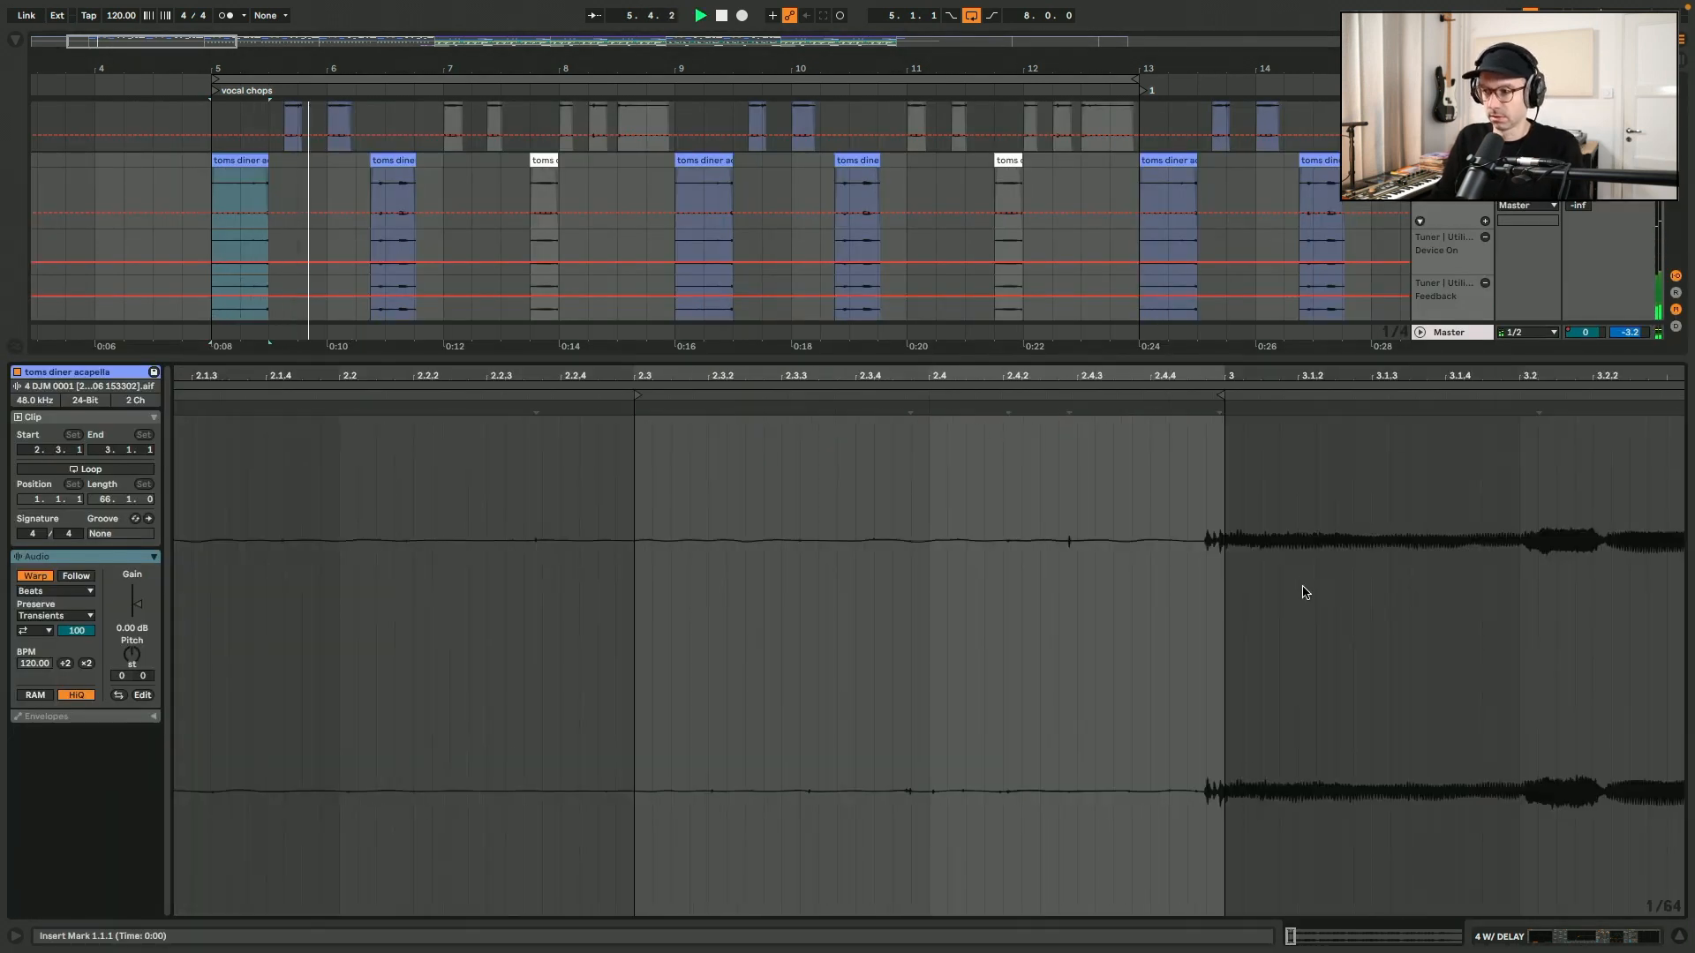
pyautogui.hscroll(5, 1254, 609)
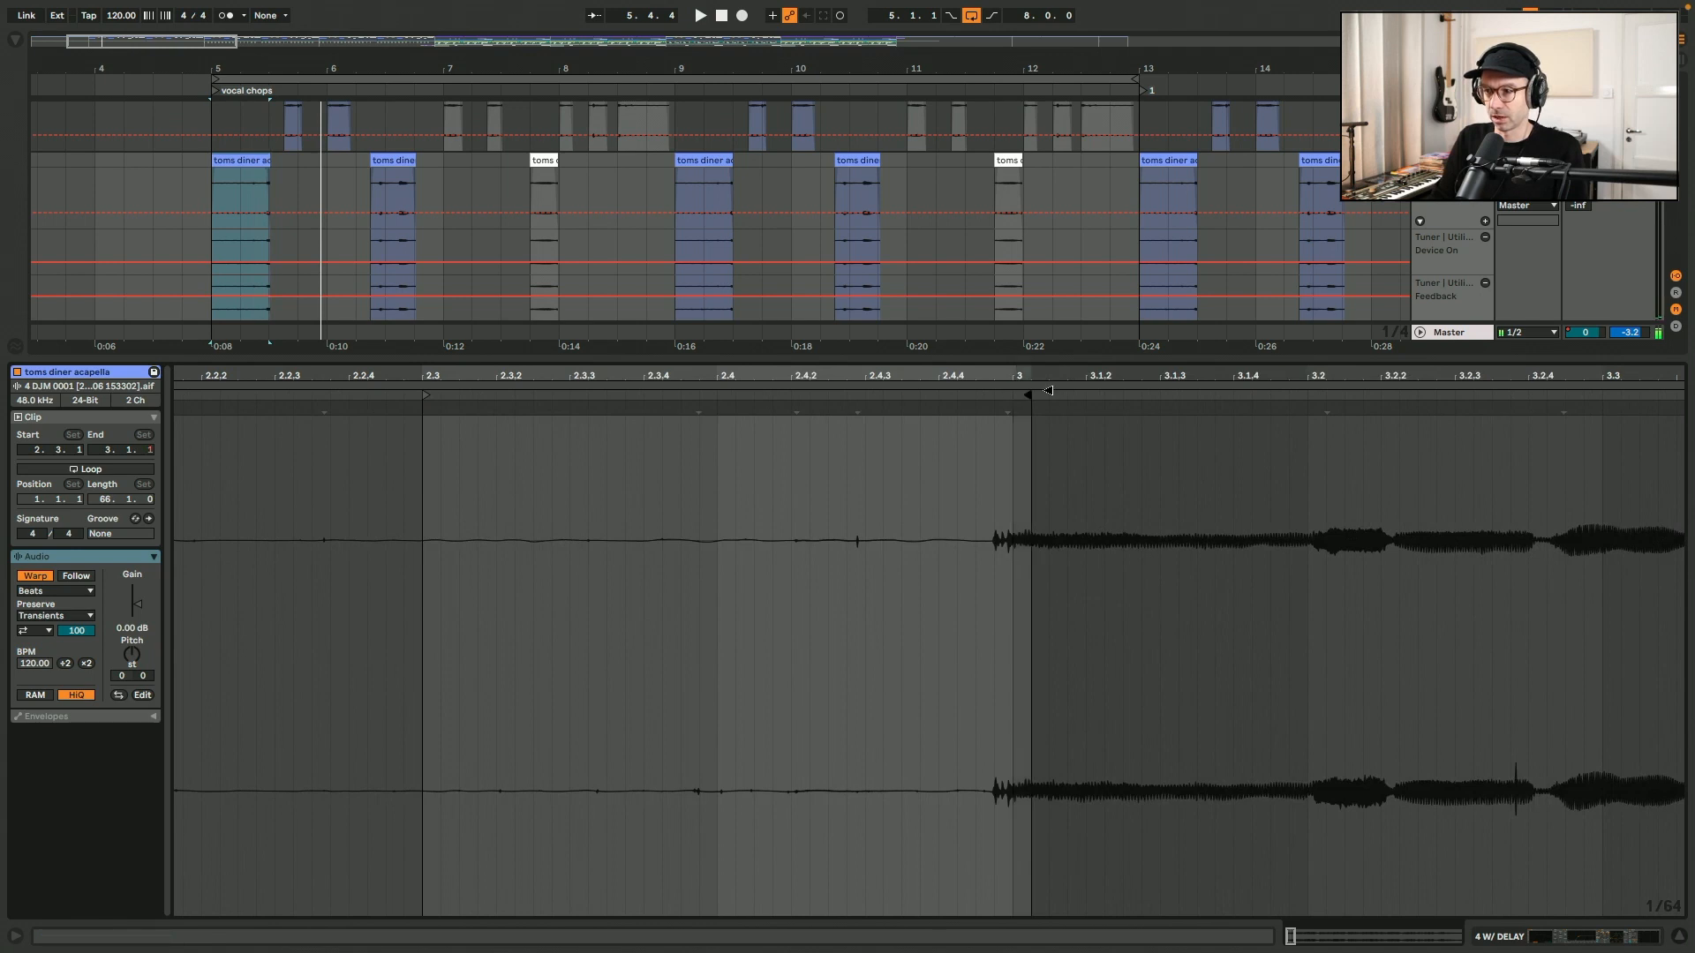
pyautogui.moveTo(1012, 395); pyautogui.dragTo(1320, 398)
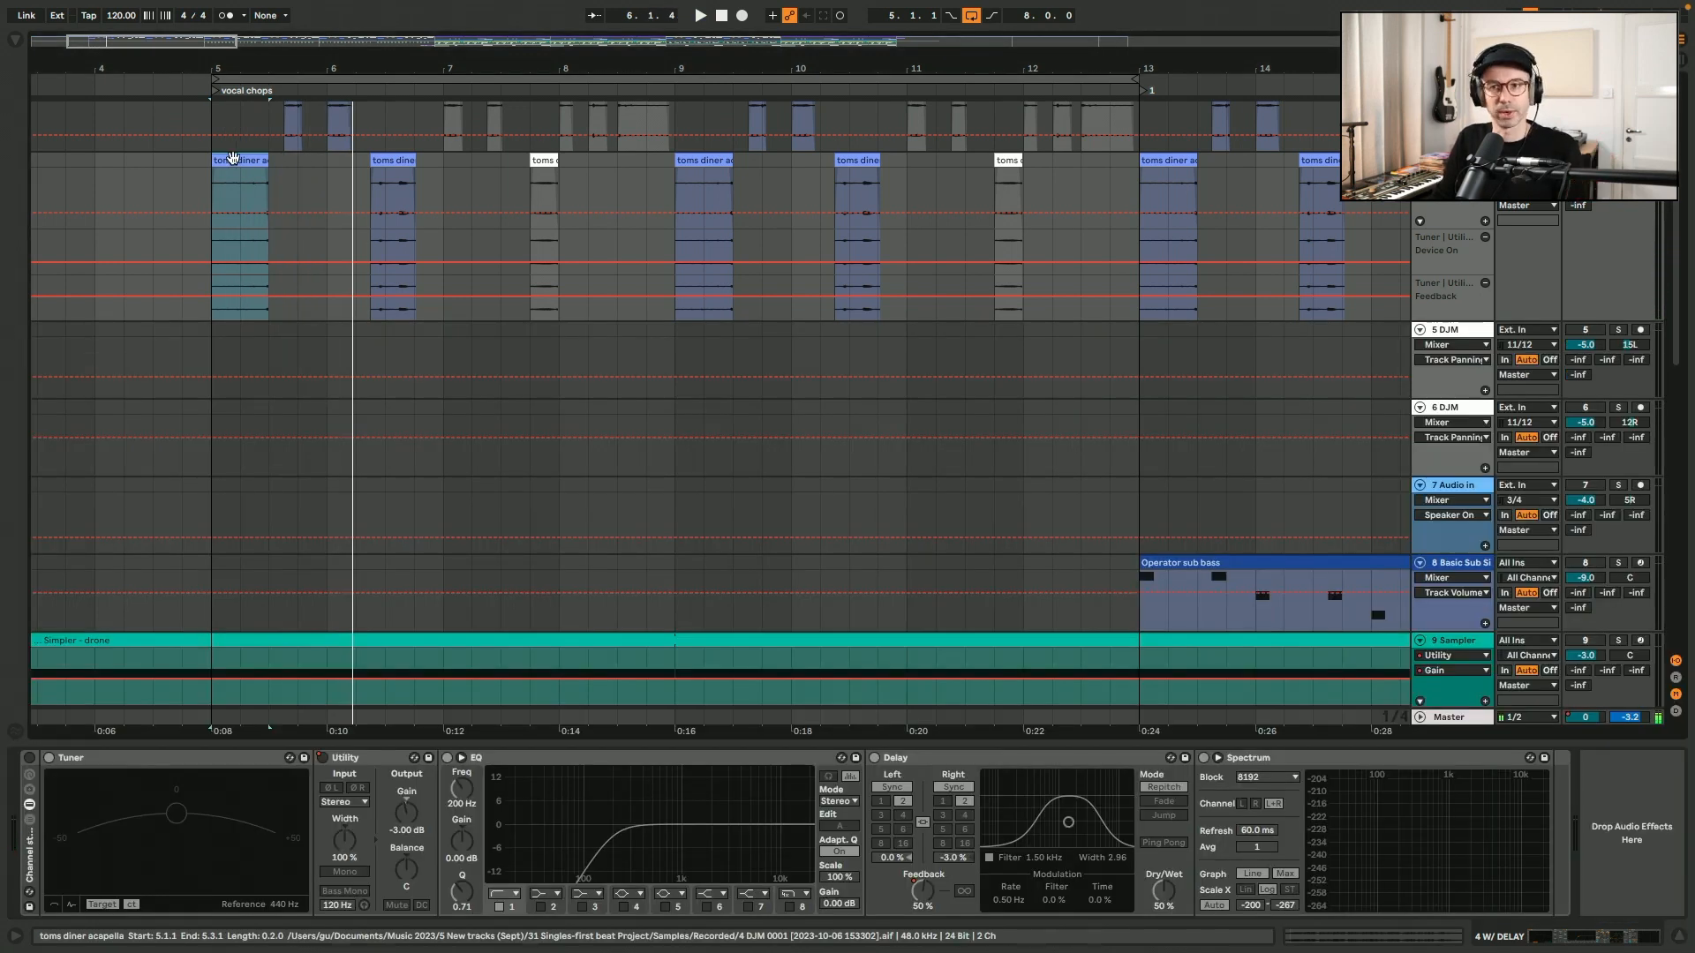
# Play the 4 W/ DELAY vocal chops with the channel strip rack bypassed.
pyautogui.scroll(3, 269, 182)
pyautogui.click(289, 276)
pyautogui.press('space')
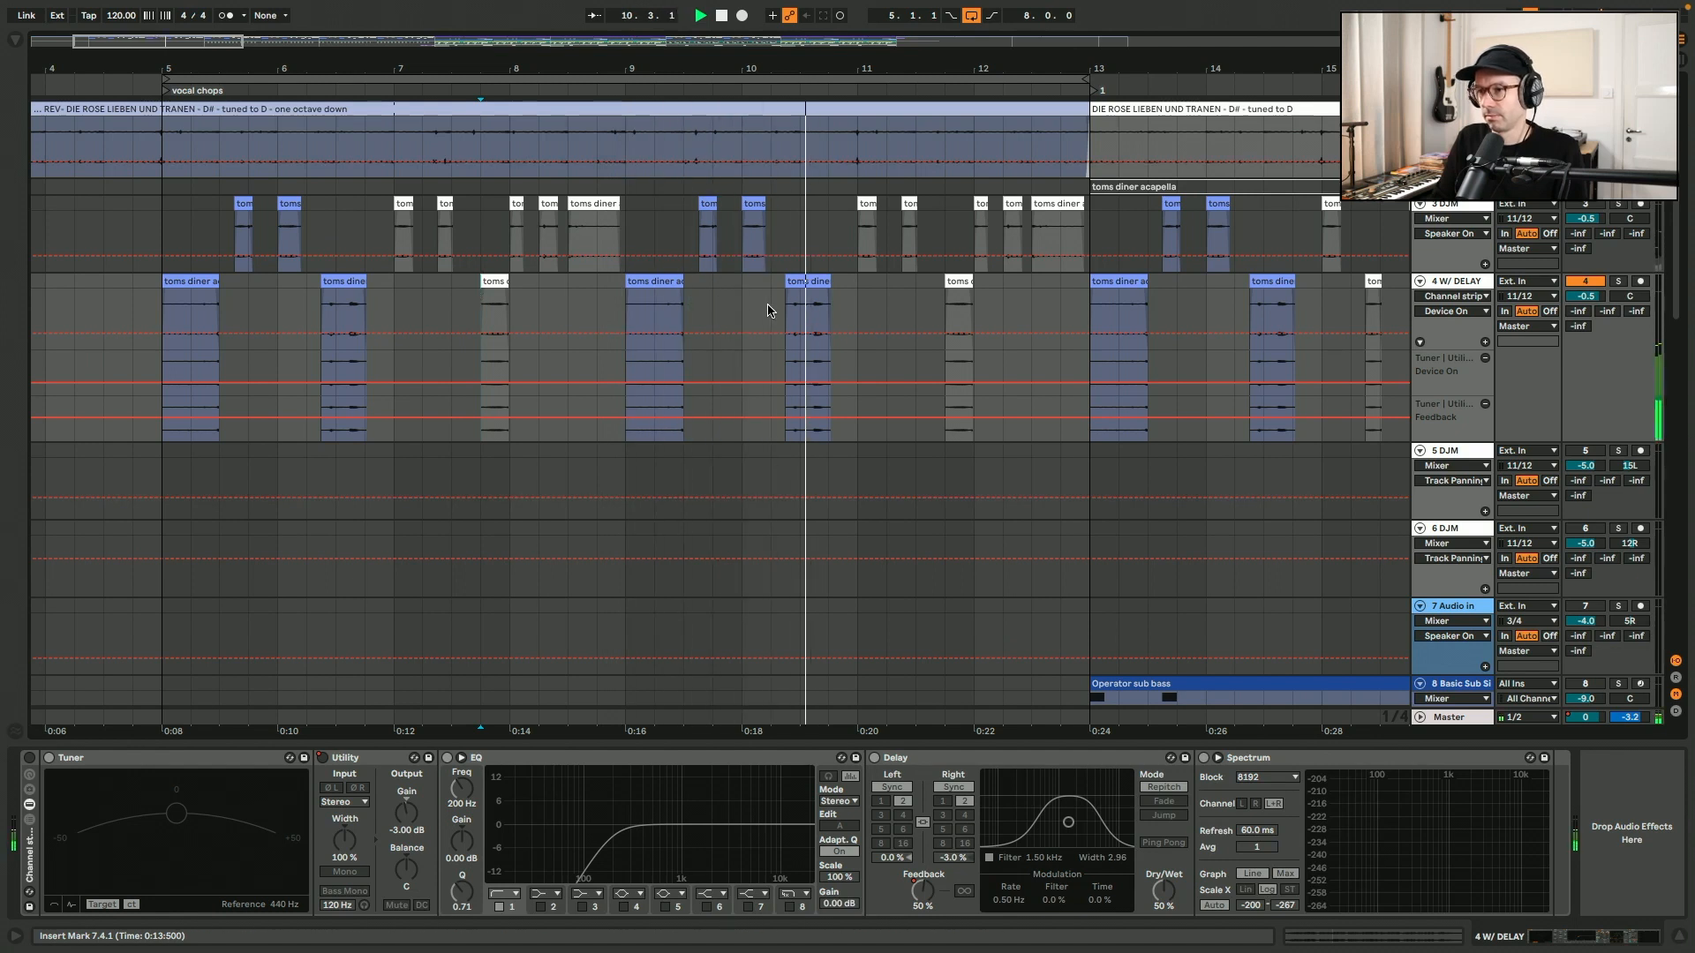
# Re-enable the channel strip rack on 4 W/ DELAY and play its vocal chops from bar 5.
pyautogui.click(30, 758)
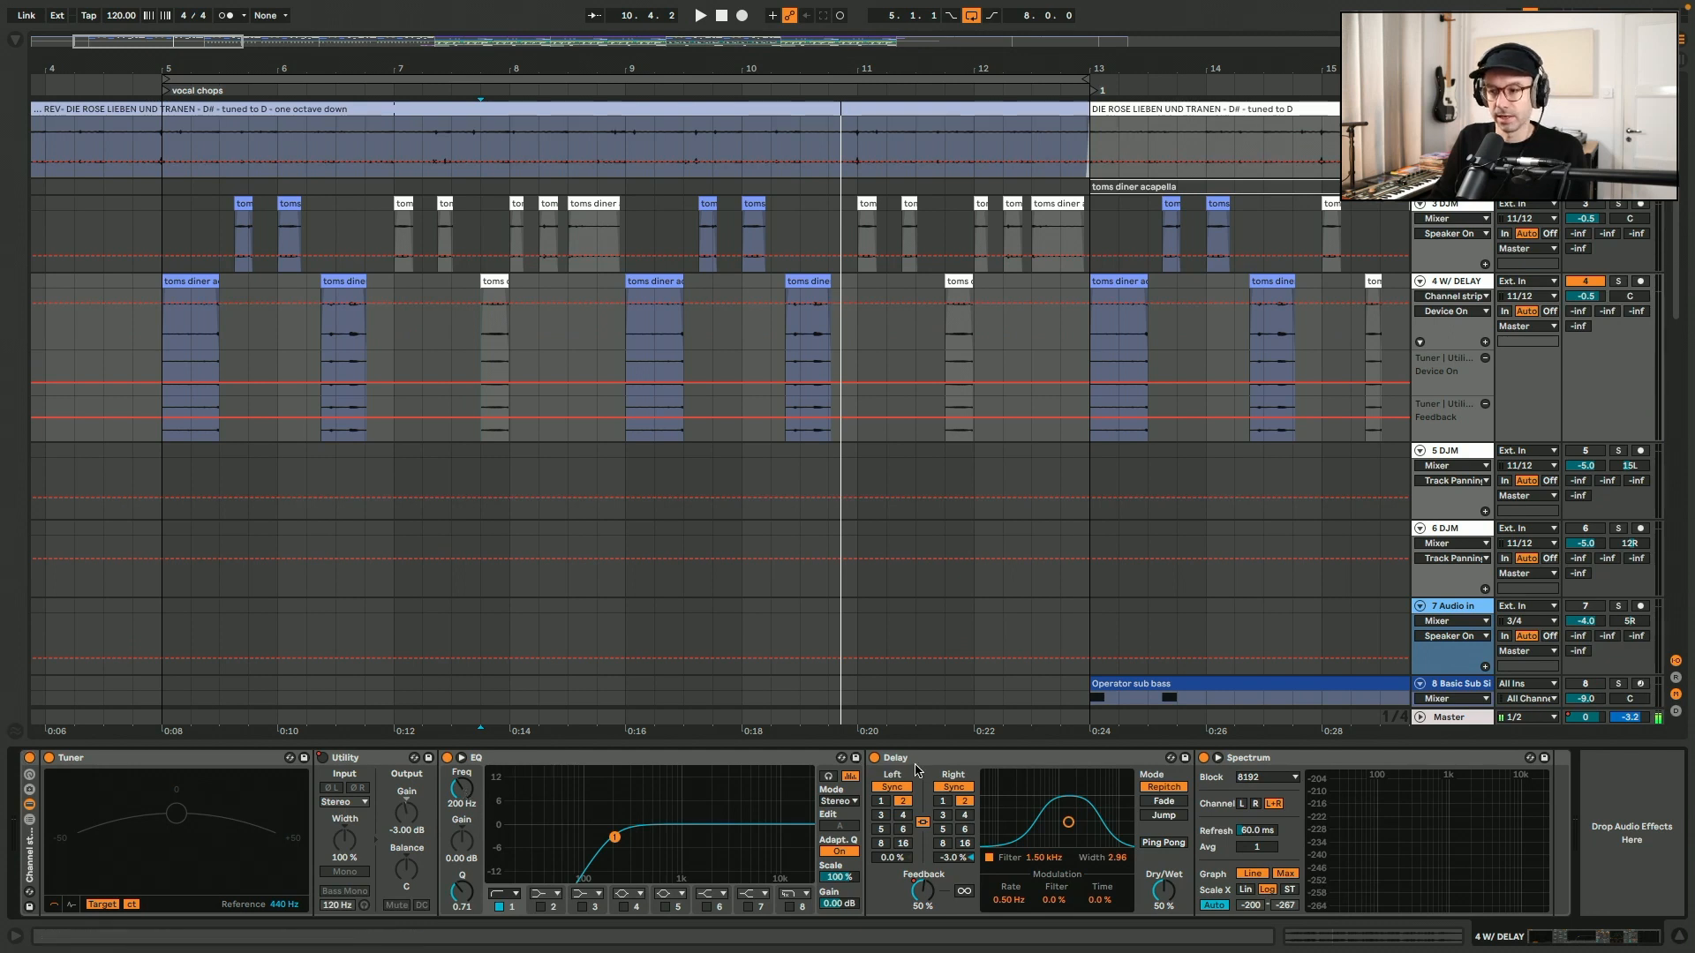
pyautogui.click(192, 280)
pyautogui.press('space')
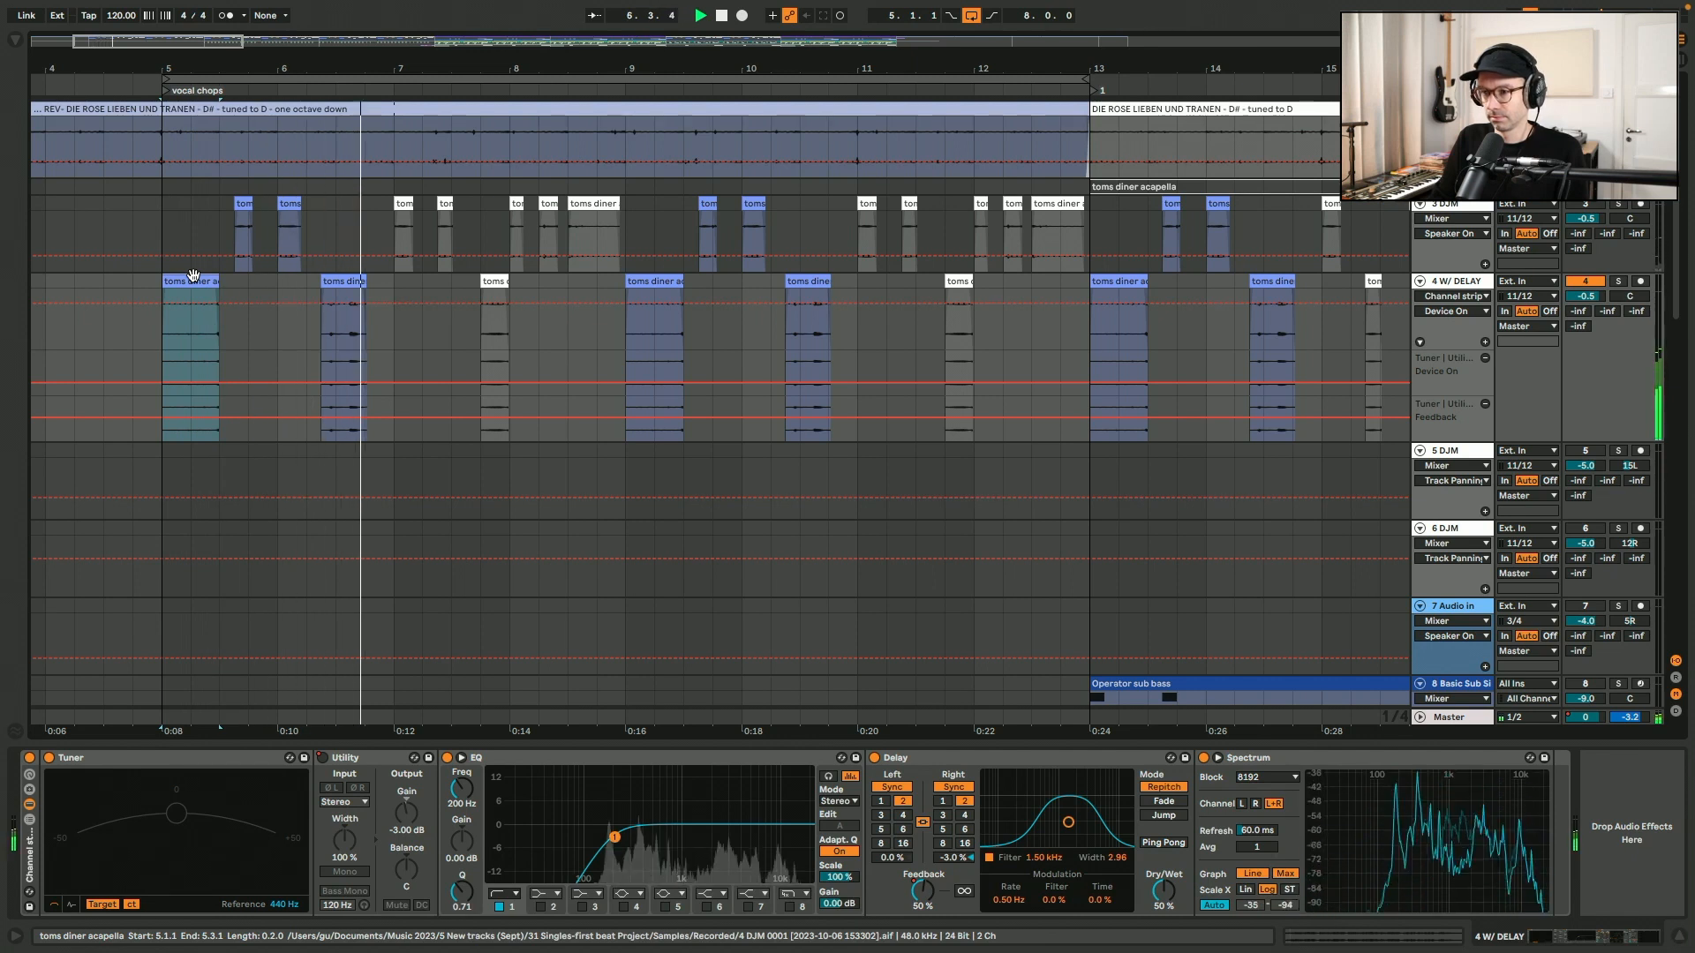
# Activate the 3 DJM track and play it together with 4 W/ DELAY from bar 5.
pyautogui.click(1600, 205)
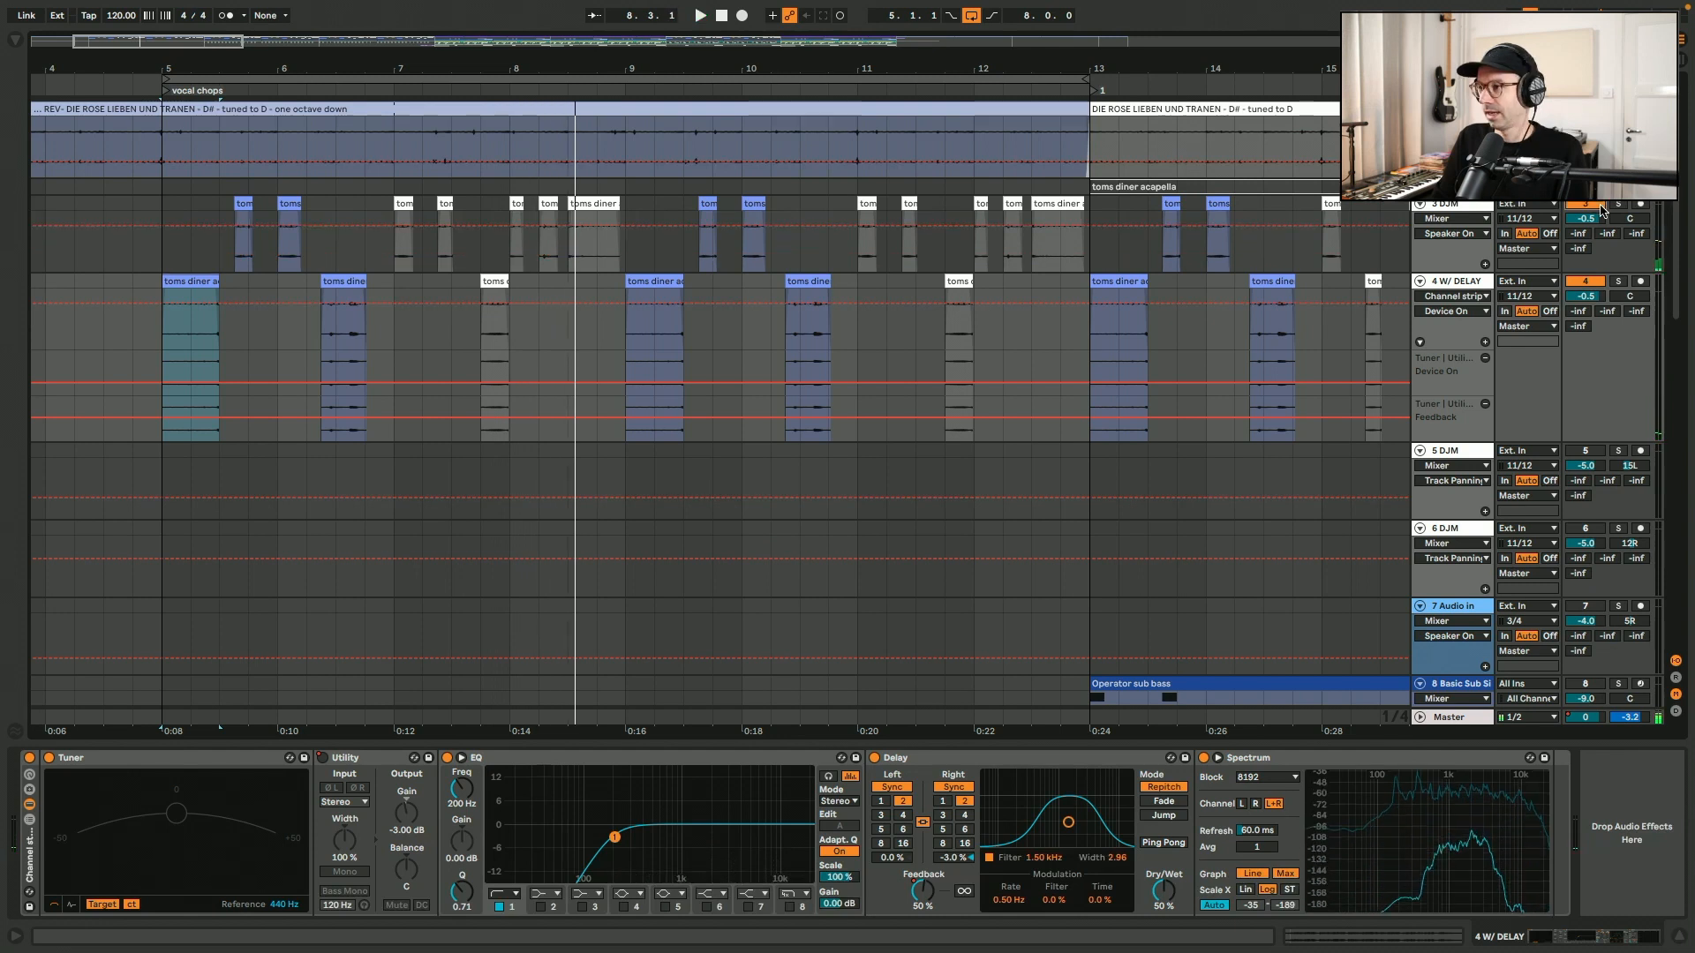
pyautogui.press('space')
pyautogui.click(163, 209)
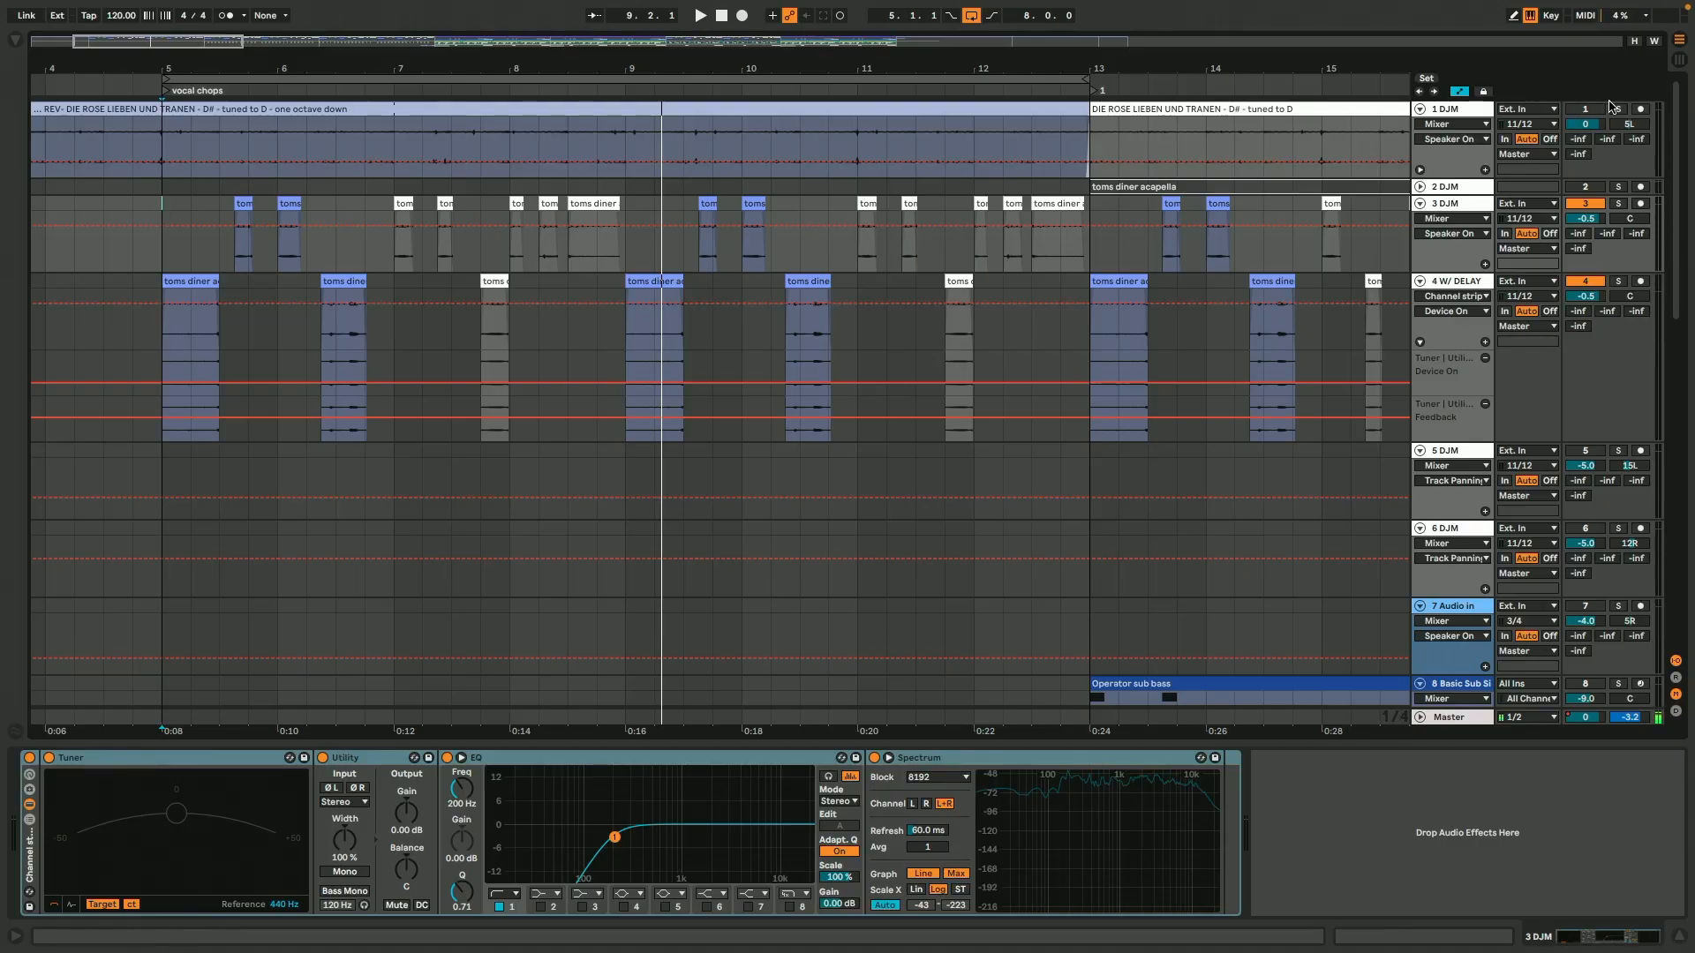
# Activate 1 DJM and the other muted tracks, including 5 DJM through 8 Basic Sub, and play the arrangement from bar 5.
pyautogui.click(1584, 110)
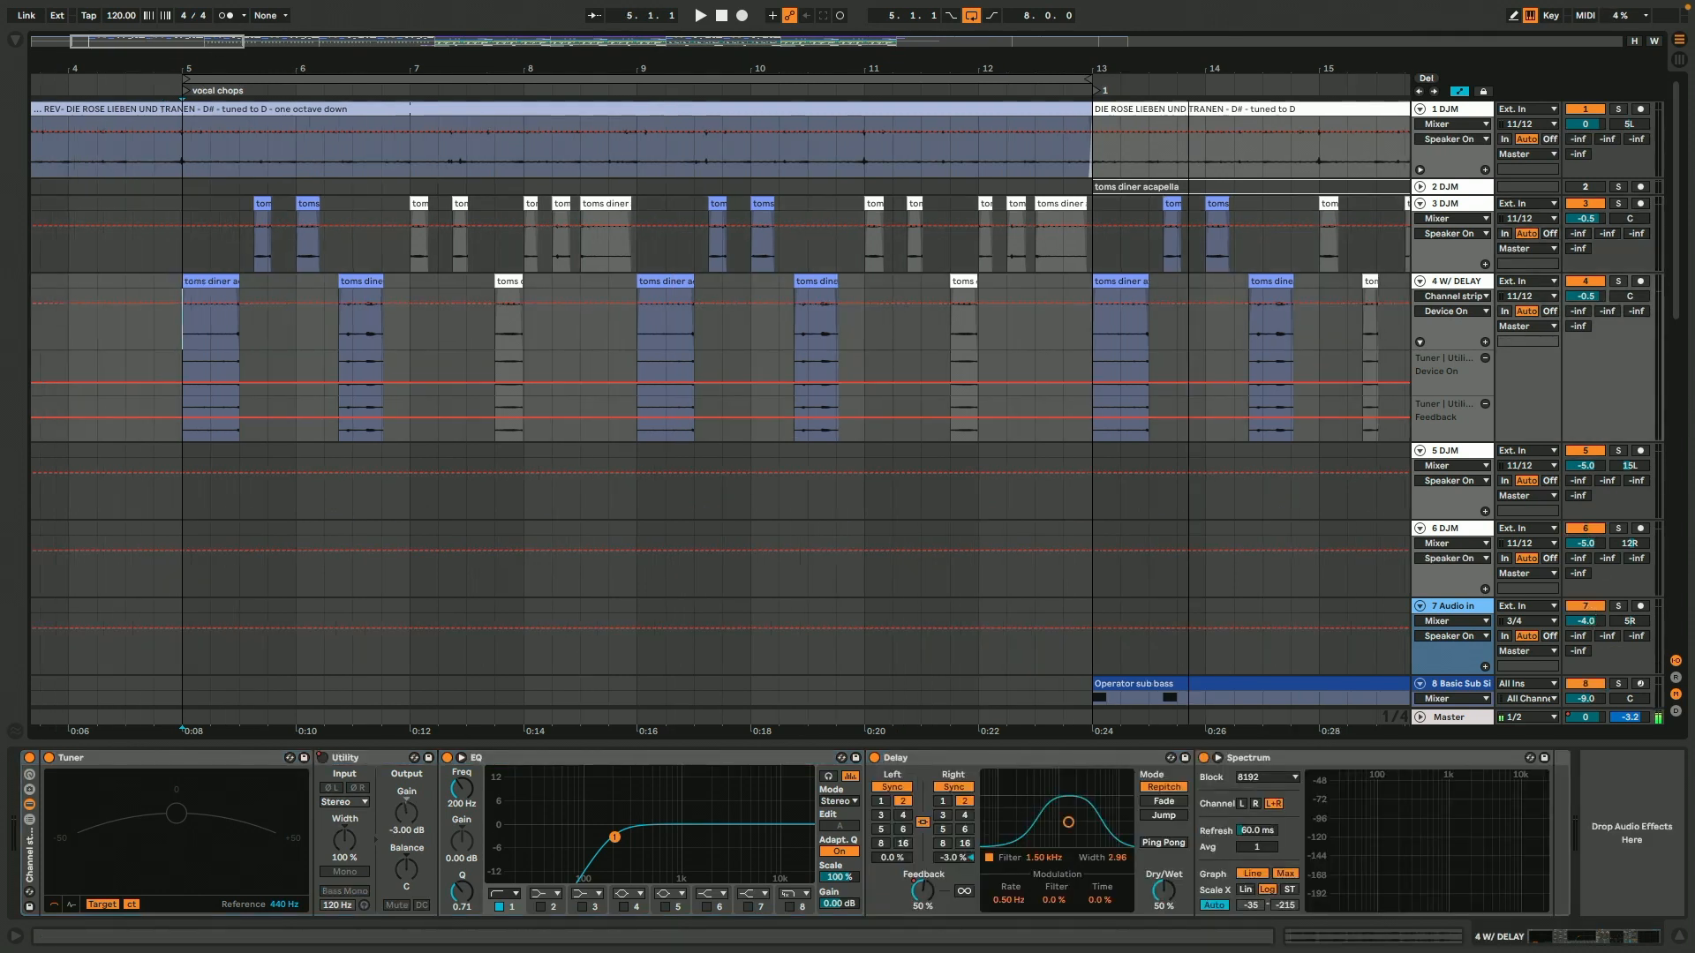
pyautogui.moveTo(216, 44); pyautogui.dragTo(330, 47)
pyautogui.press('space')
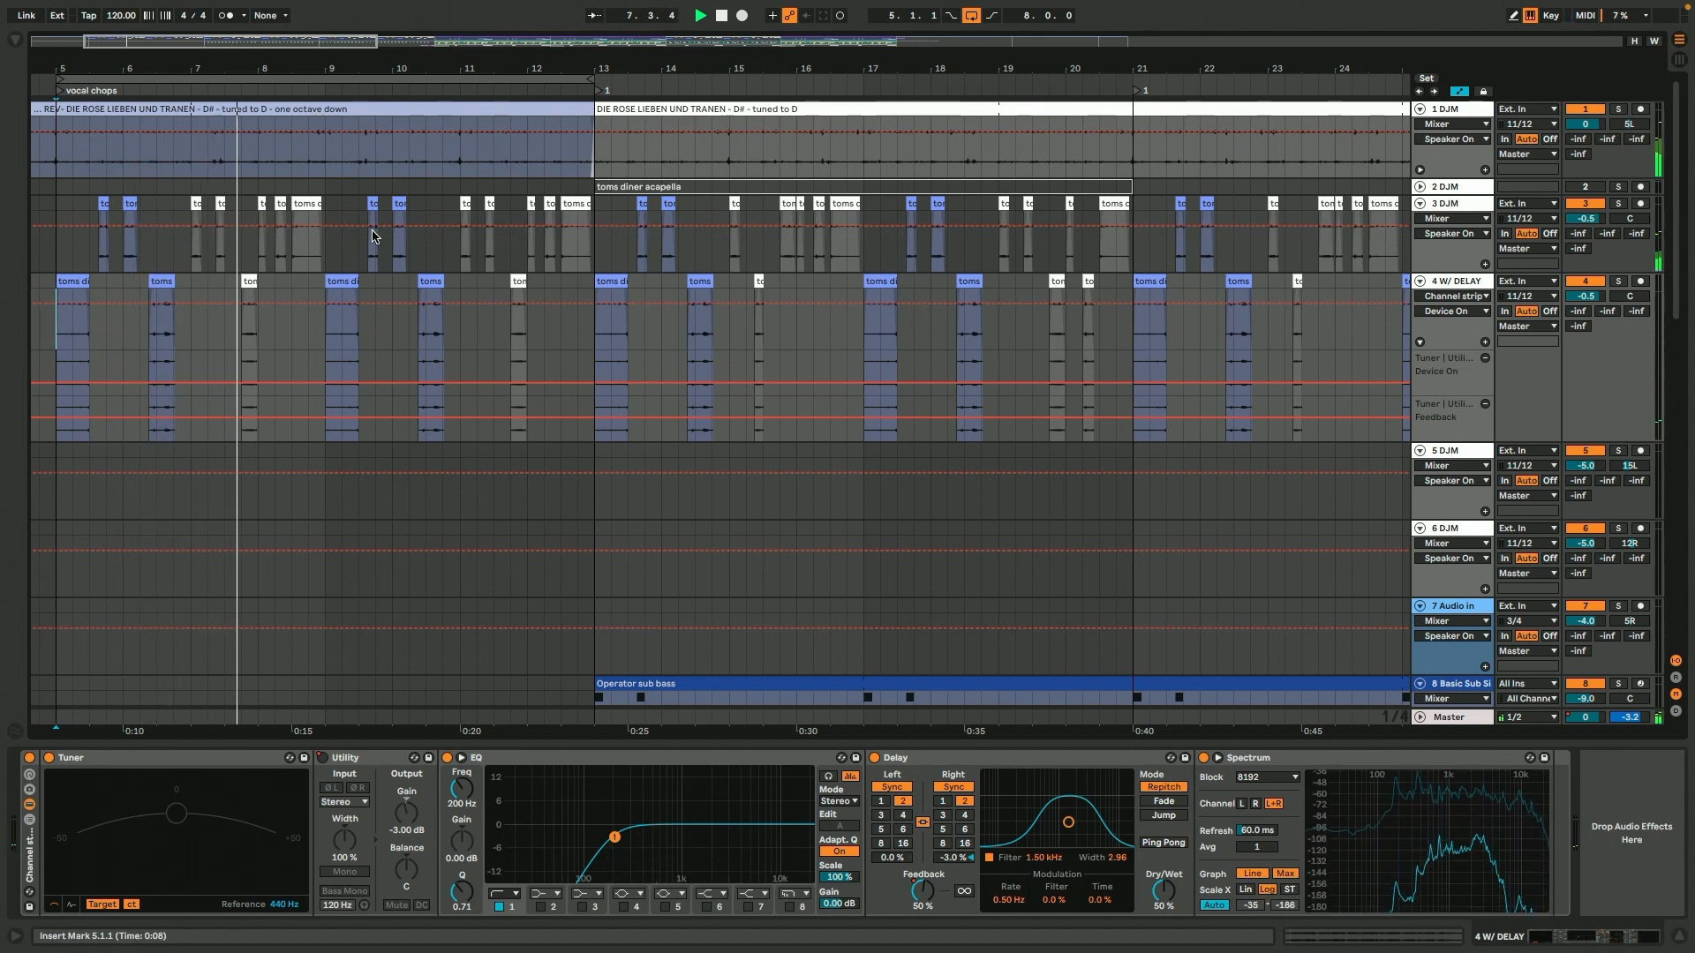
# Stop playback and play the full arrangement from bar 13.
pyautogui.press('space')
pyautogui.click(593, 254)
pyautogui.scroll(-5, 593, 254)
pyautogui.scroll(-5, 592, 257)
pyautogui.press('space')
pyautogui.scroll(10, 592, 257)
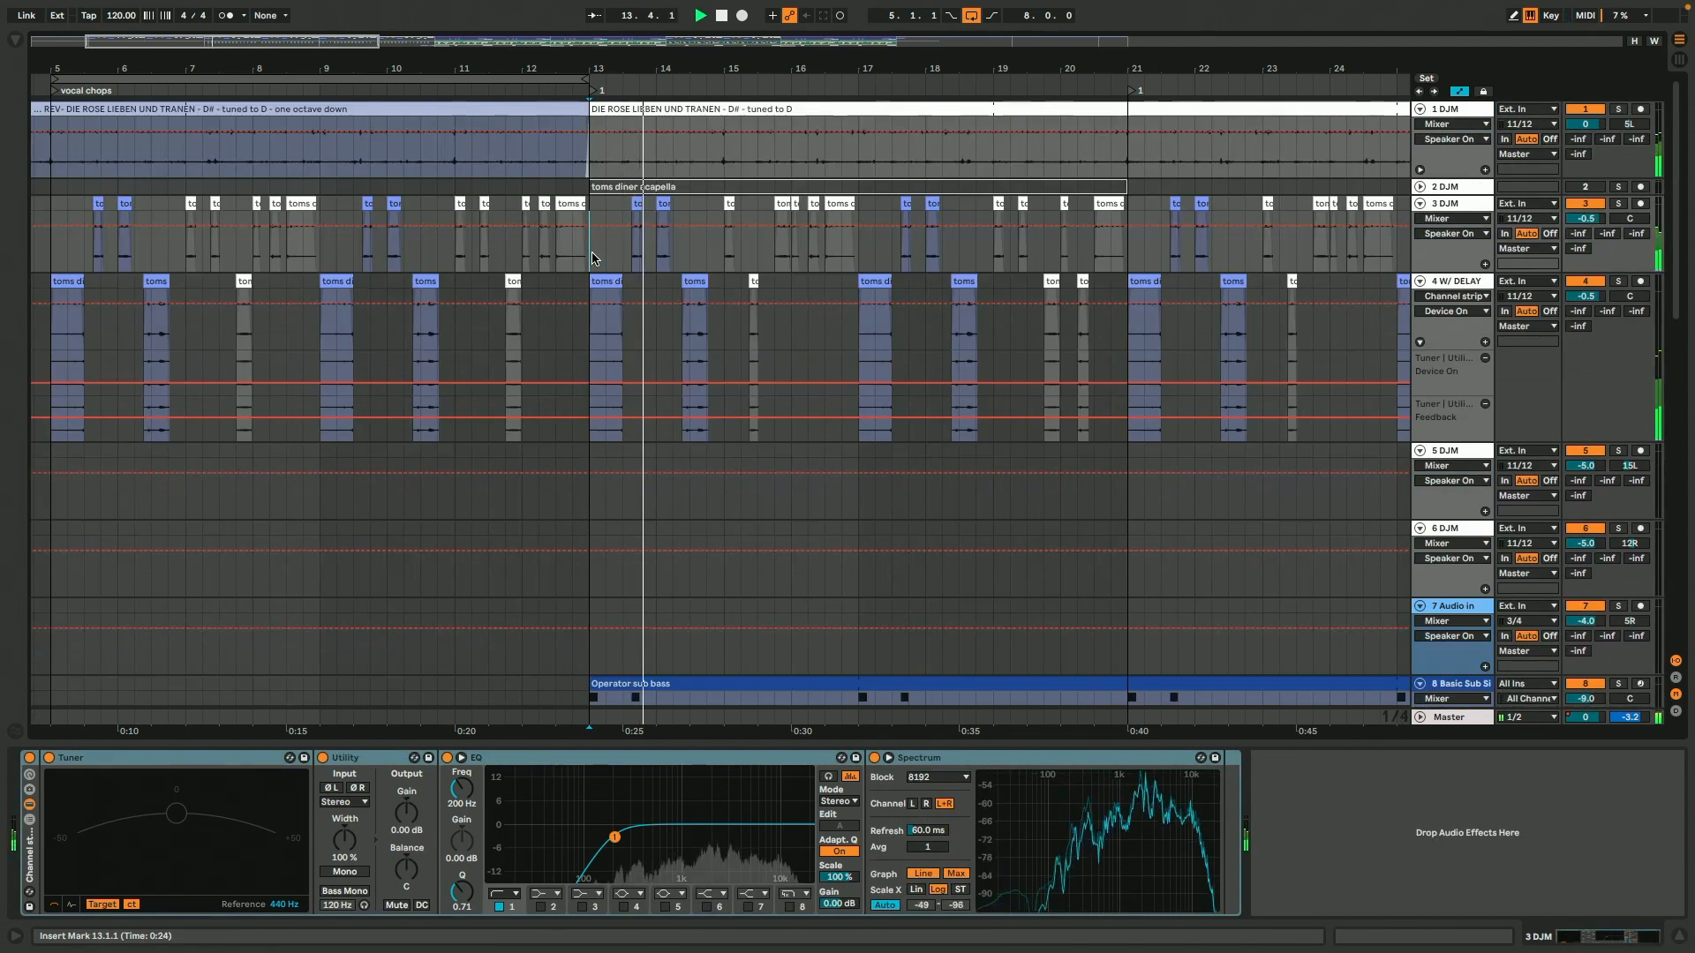
pyautogui.press('-')
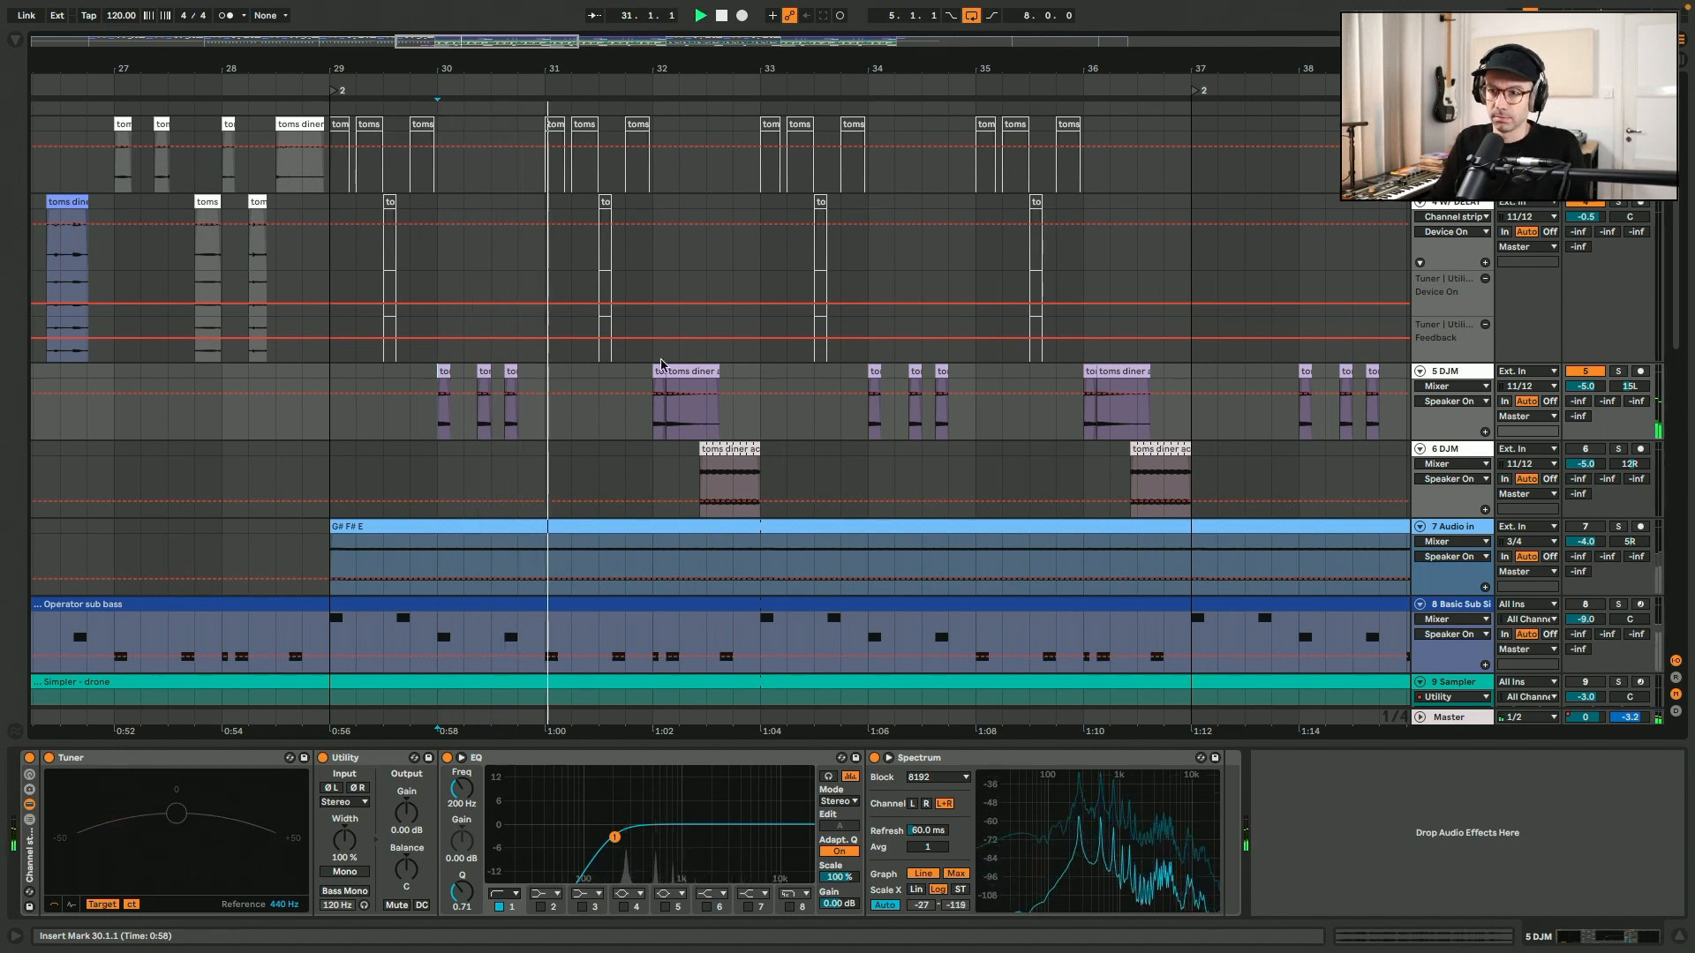
# Examine the waveform of the long bar 32 clip on 5 DJM and play that track's chops from bars 30 and 32.
pyautogui.doubleClick(684, 380)
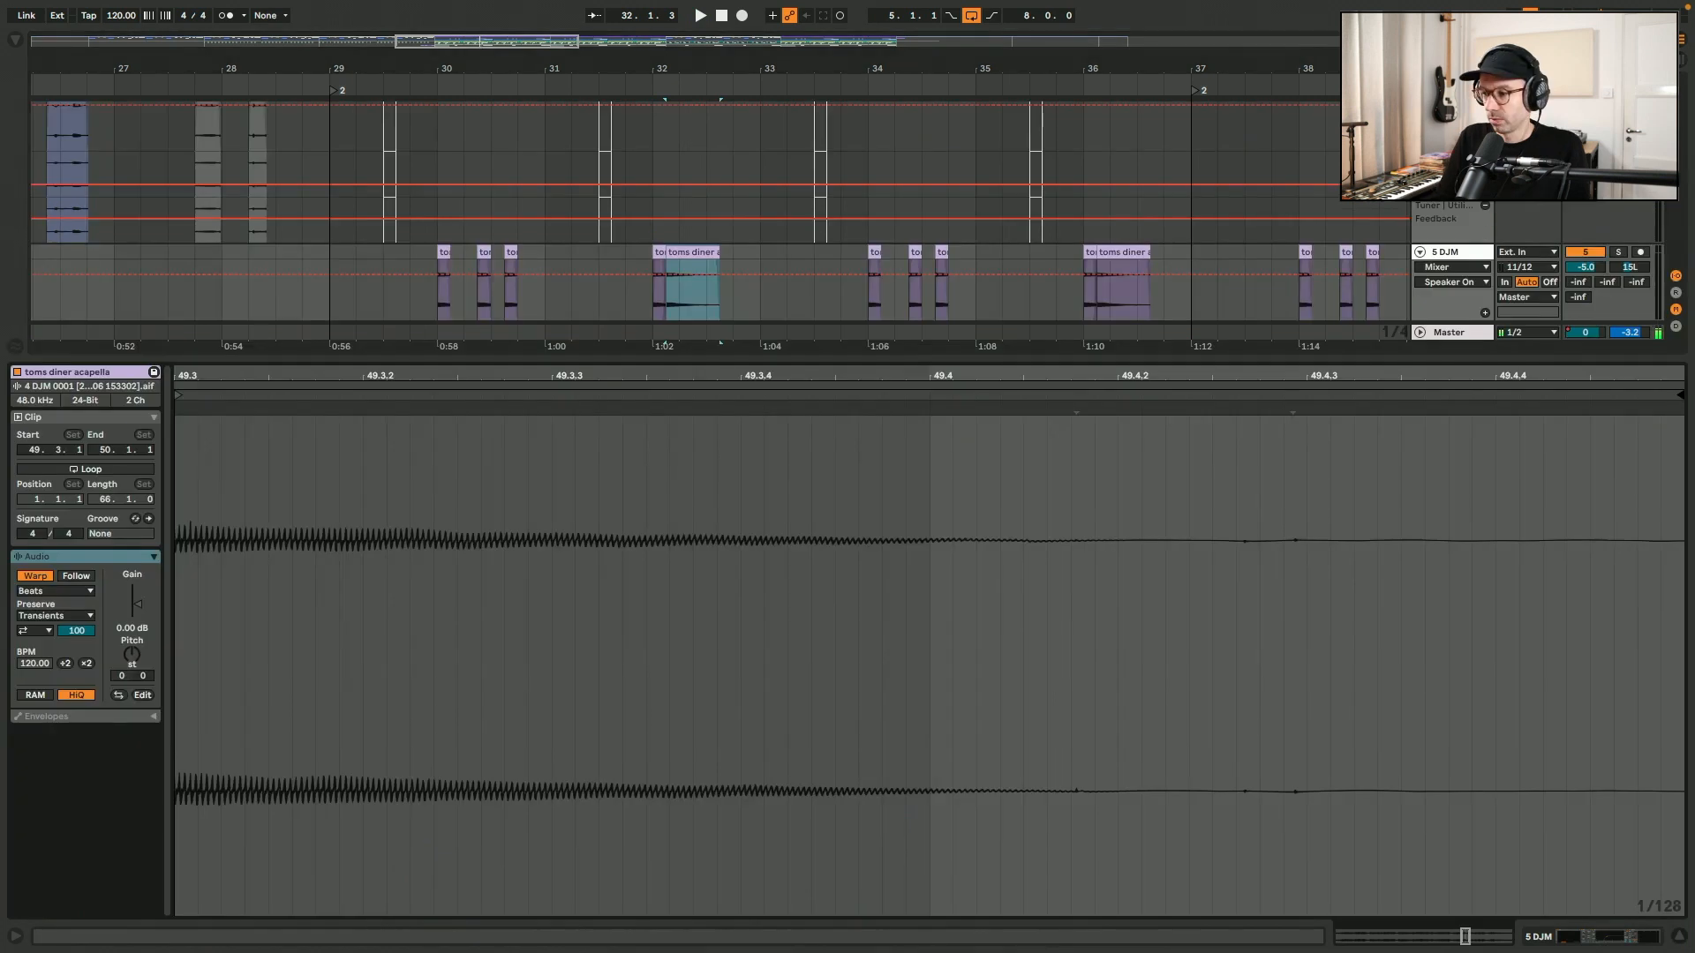
pyautogui.scroll(-5, 1465, 937)
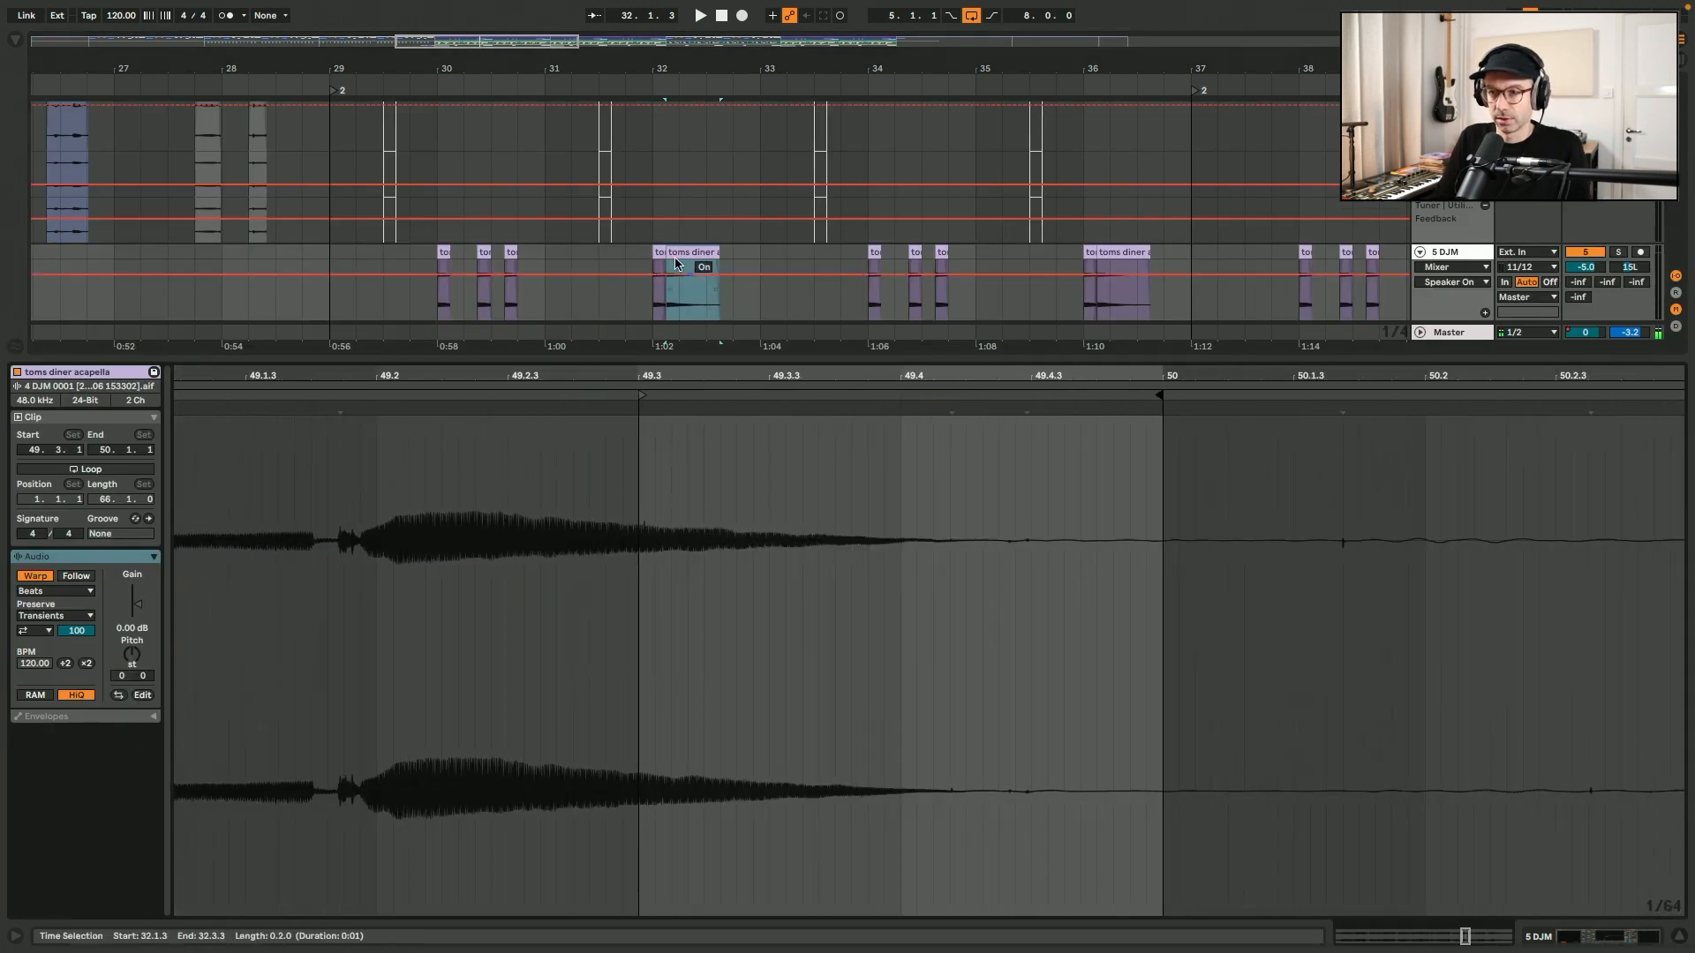
pyautogui.click(443, 251)
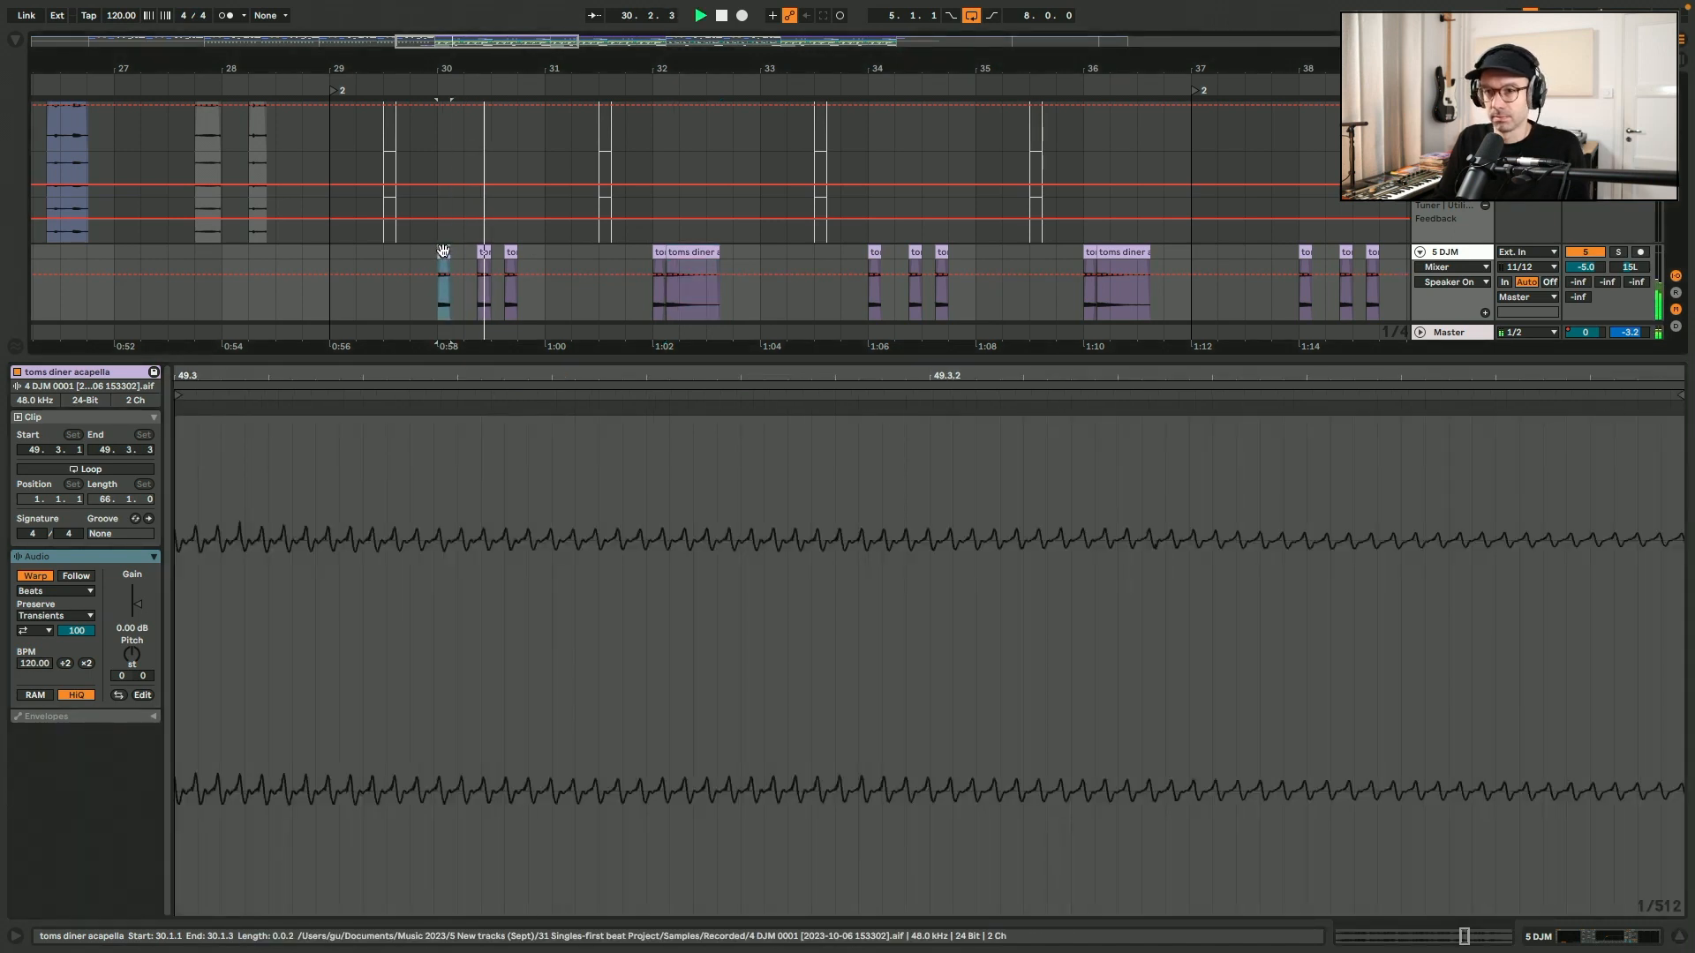
pyautogui.click(650, 304)
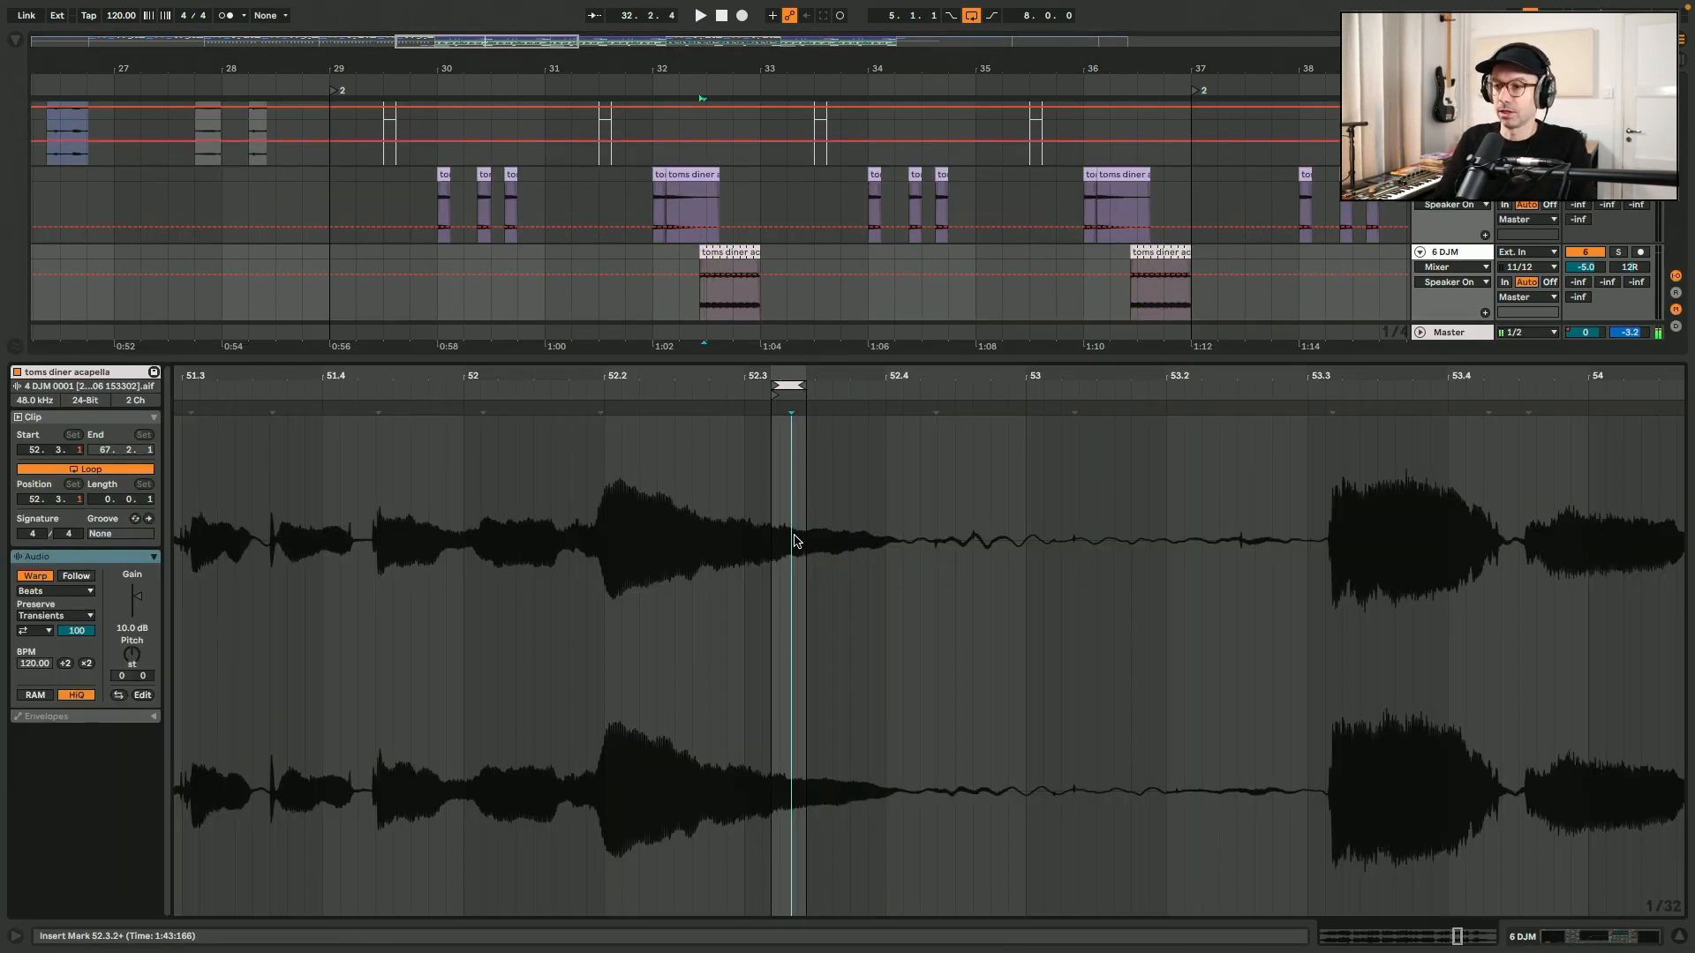
# Open the looped toms diner clip after bar 32 on 6 DJM, examine its short loop region and close the clip editor.
pyautogui.click(731, 252)
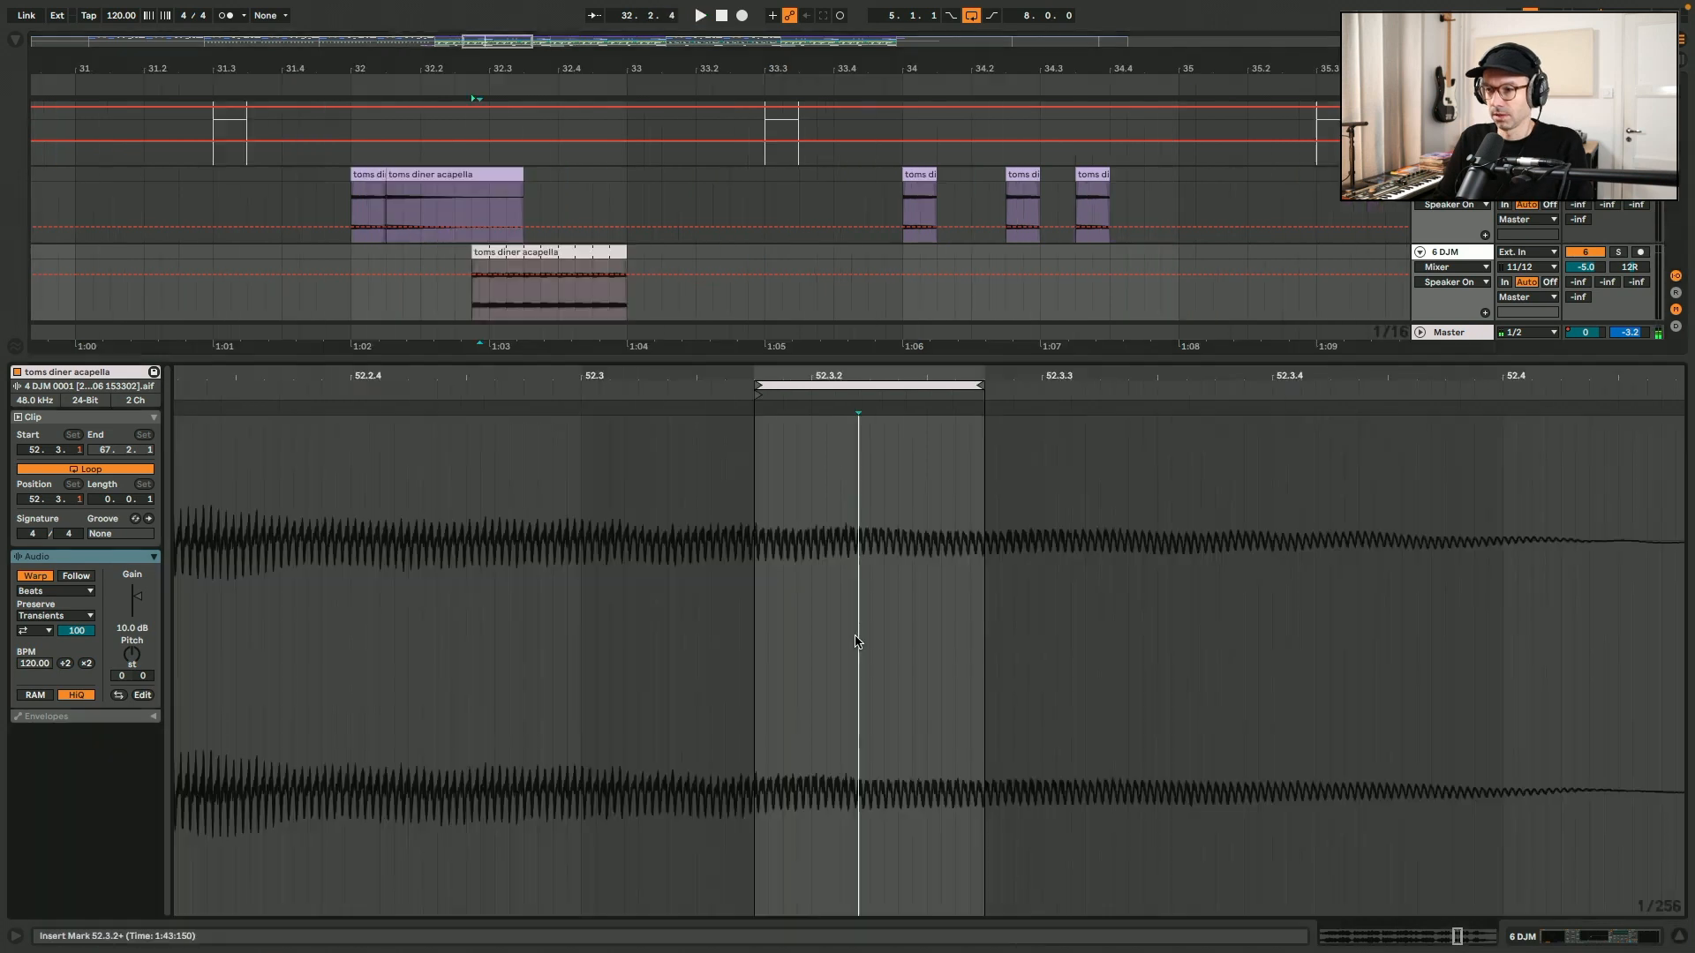
pyautogui.press('-')
pyautogui.press('-')
pyautogui.press('-')
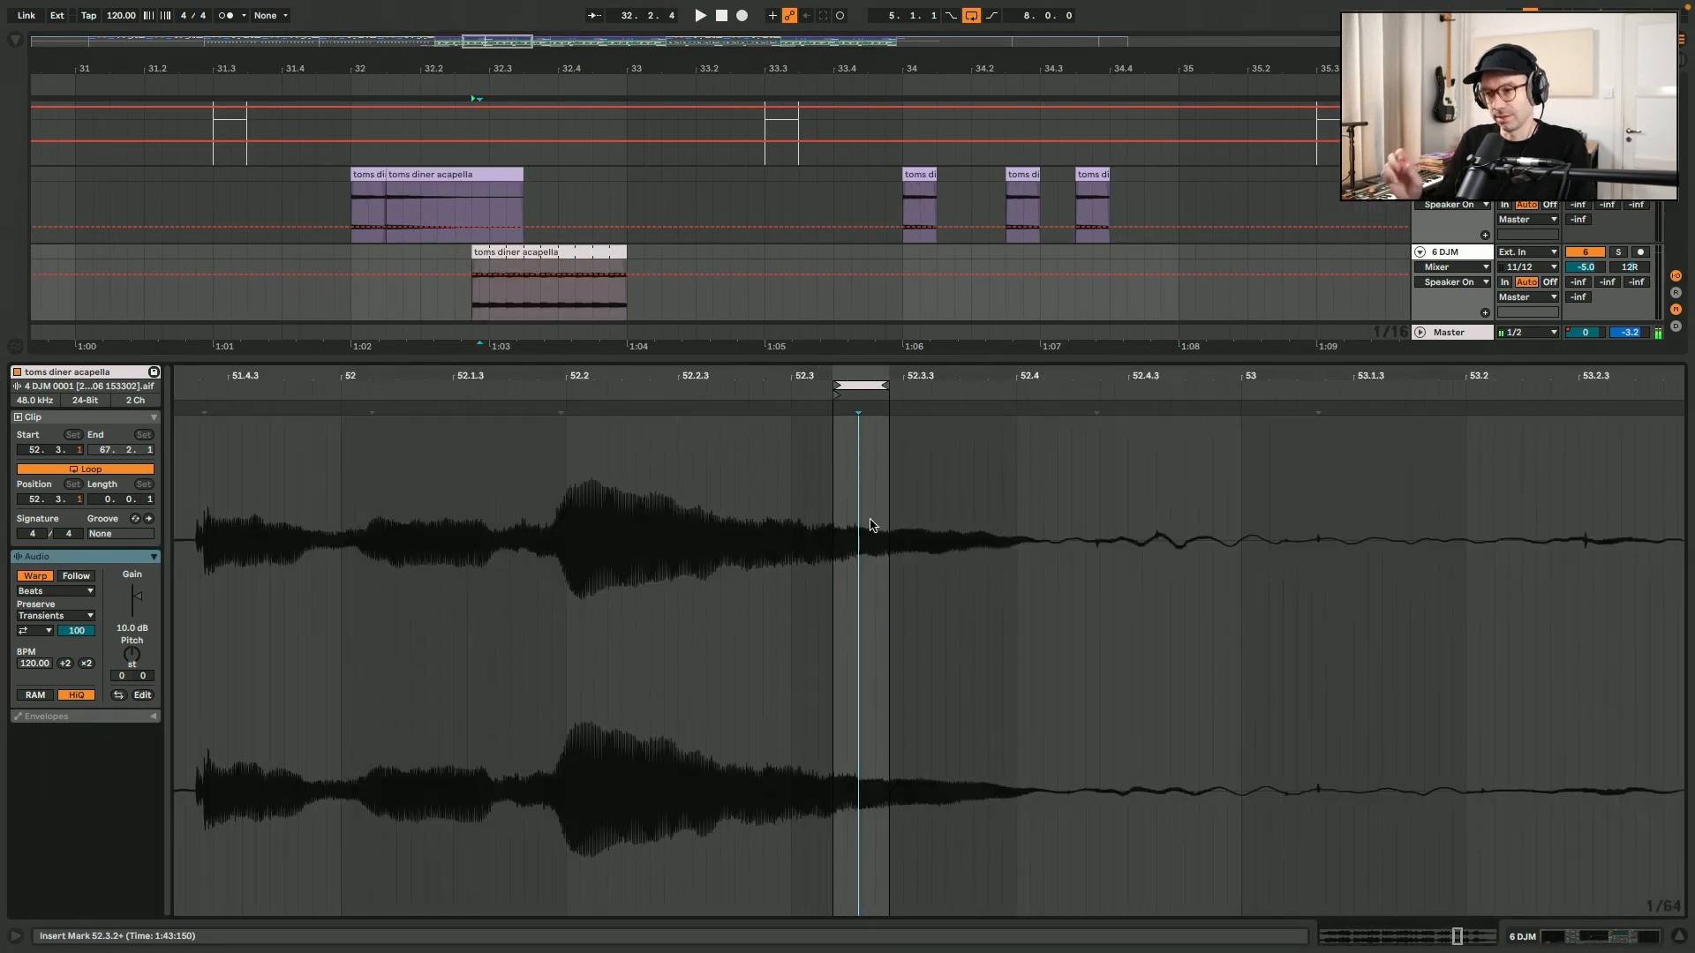
pyautogui.click(1680, 936)
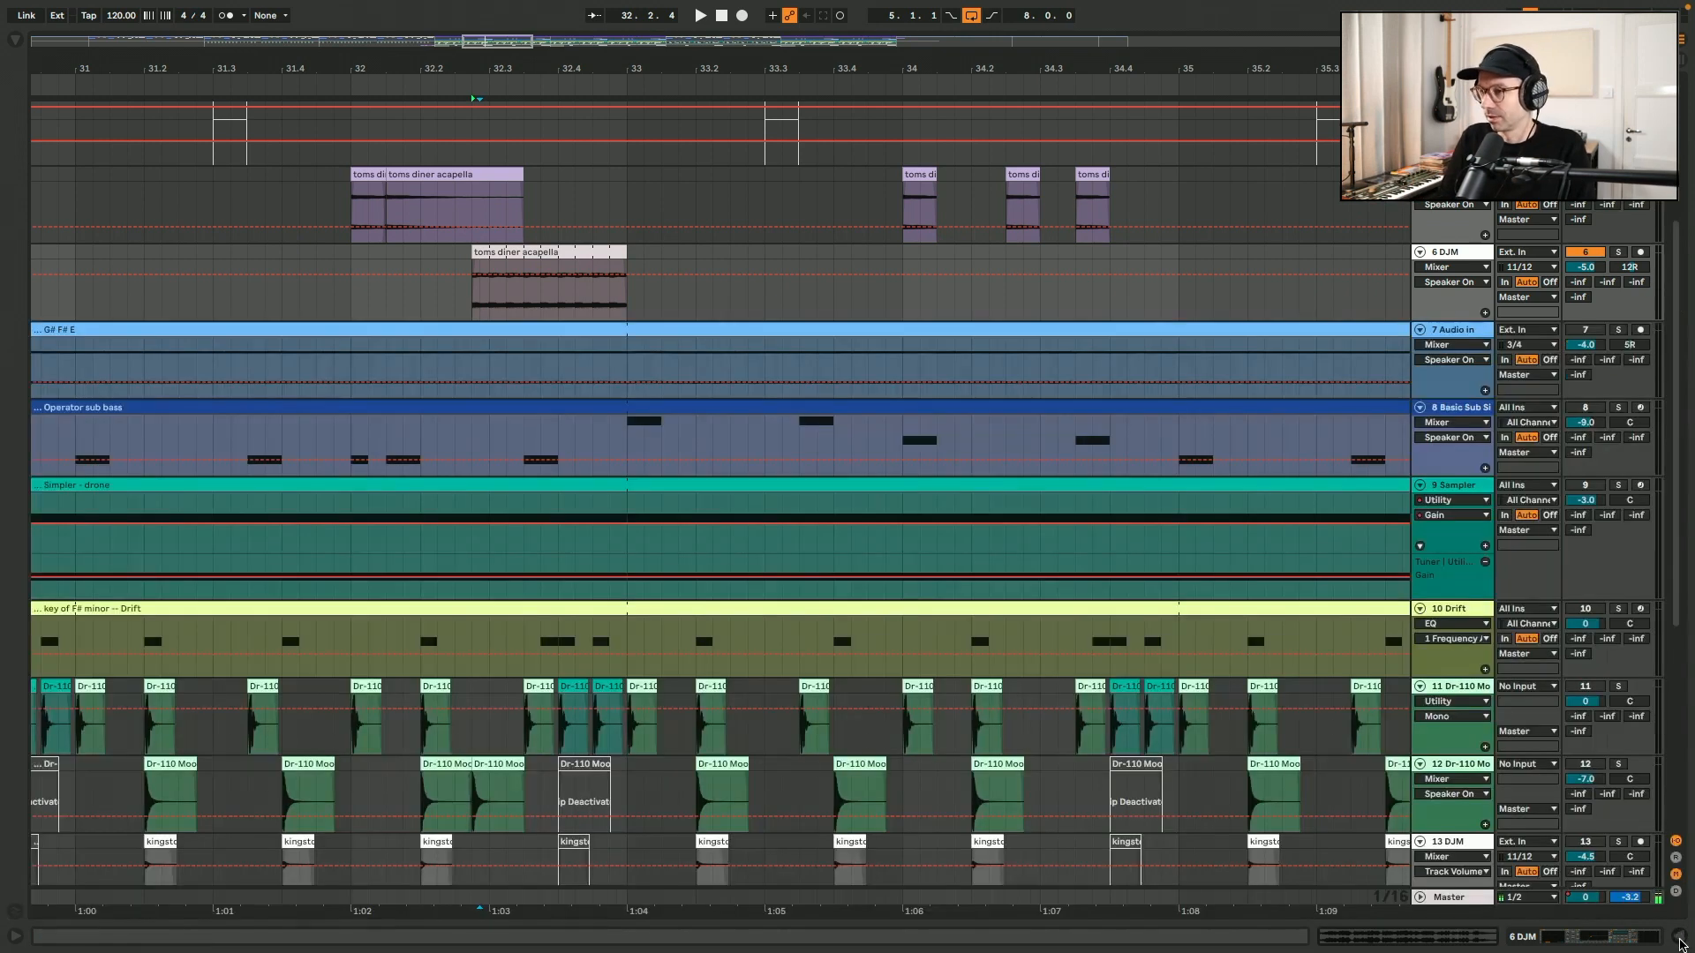
# Play the 5 DJM and 6 DJM vocal chops together from bar 30 and from bar 32.
pyautogui.scroll(3, 818, 456)
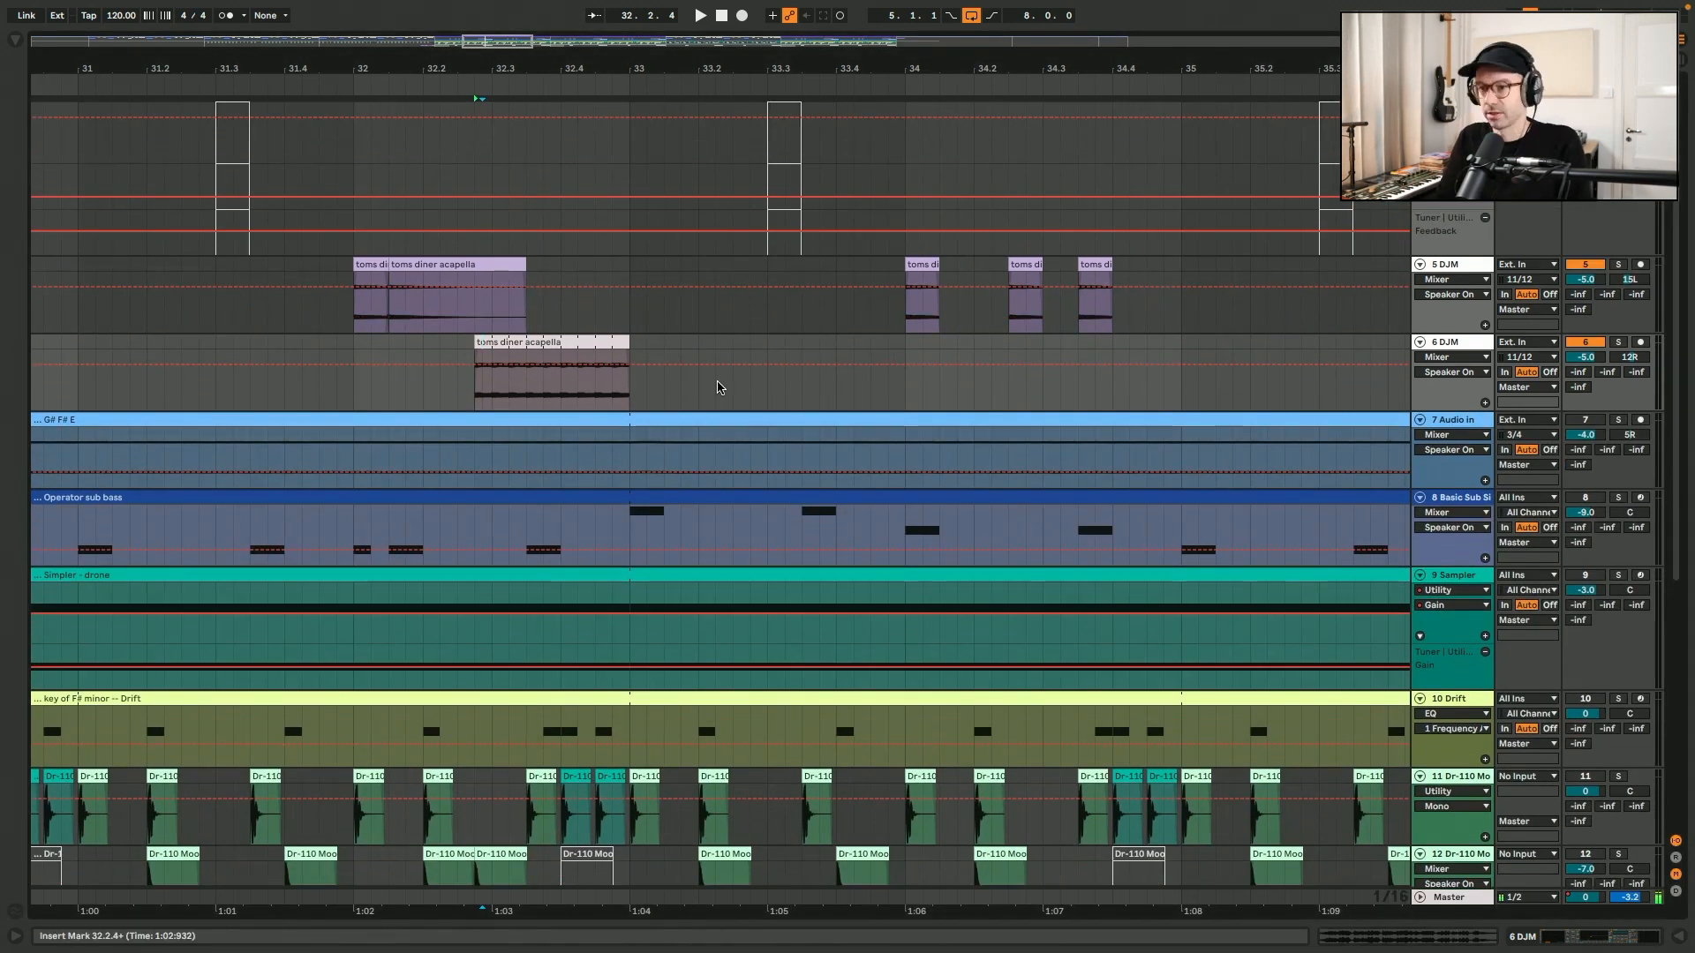
pyautogui.press('-')
pyautogui.press('-')
pyautogui.click(259, 312)
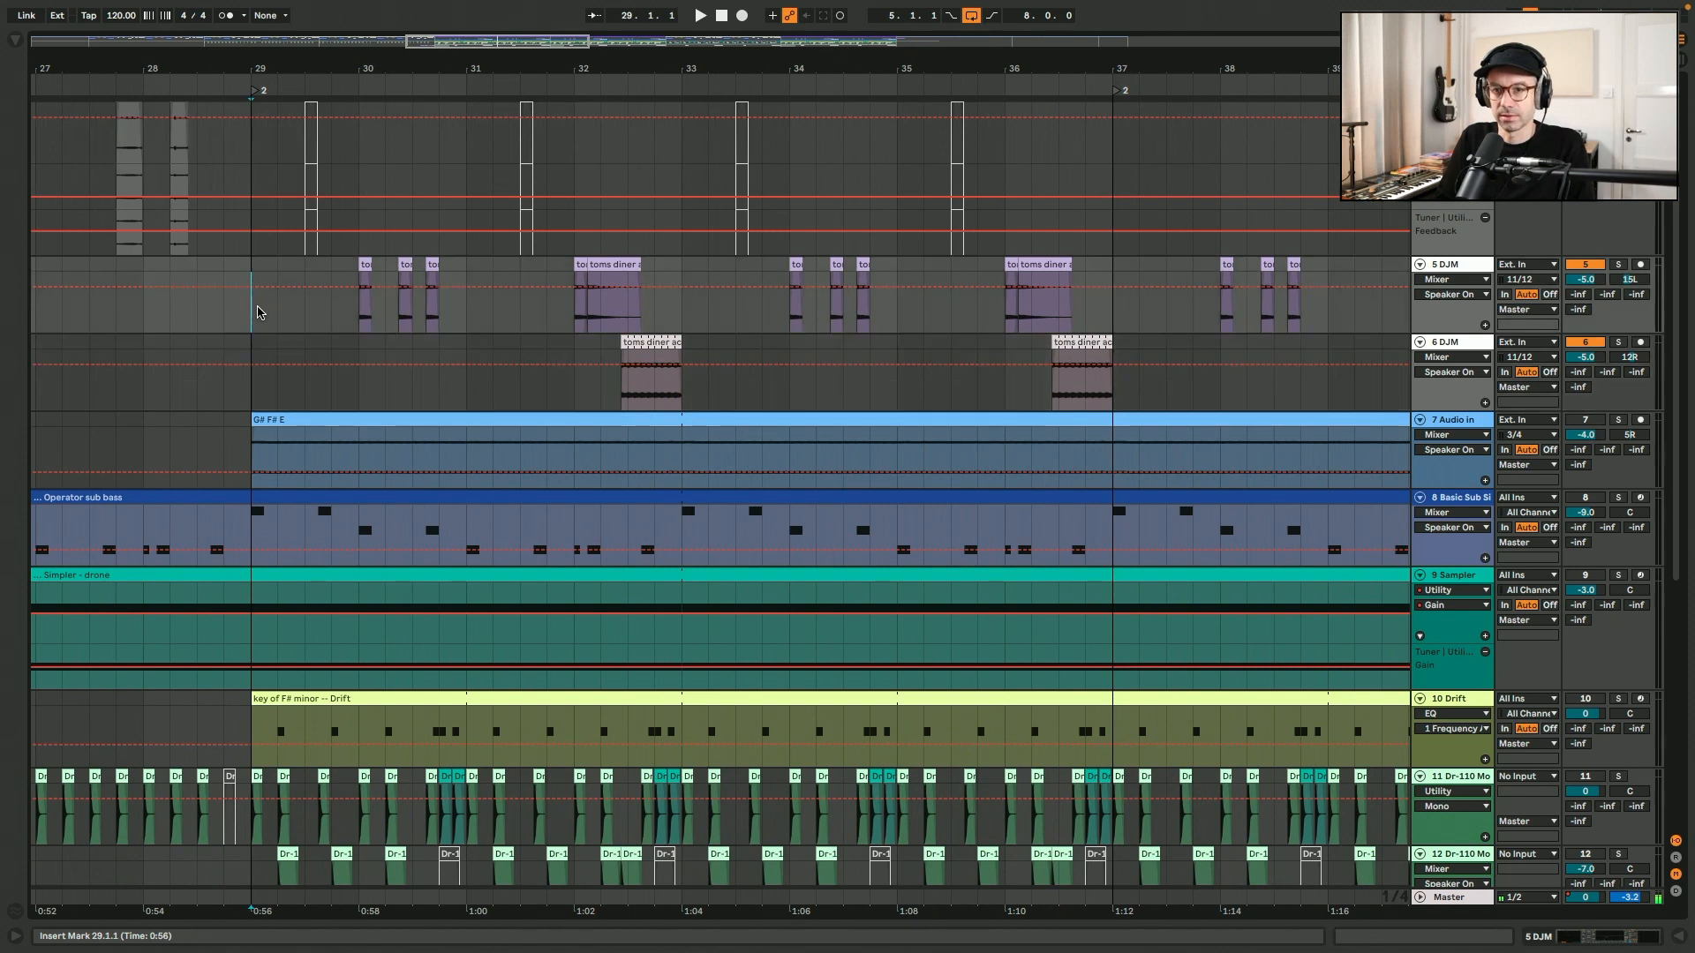
pyautogui.click(361, 315)
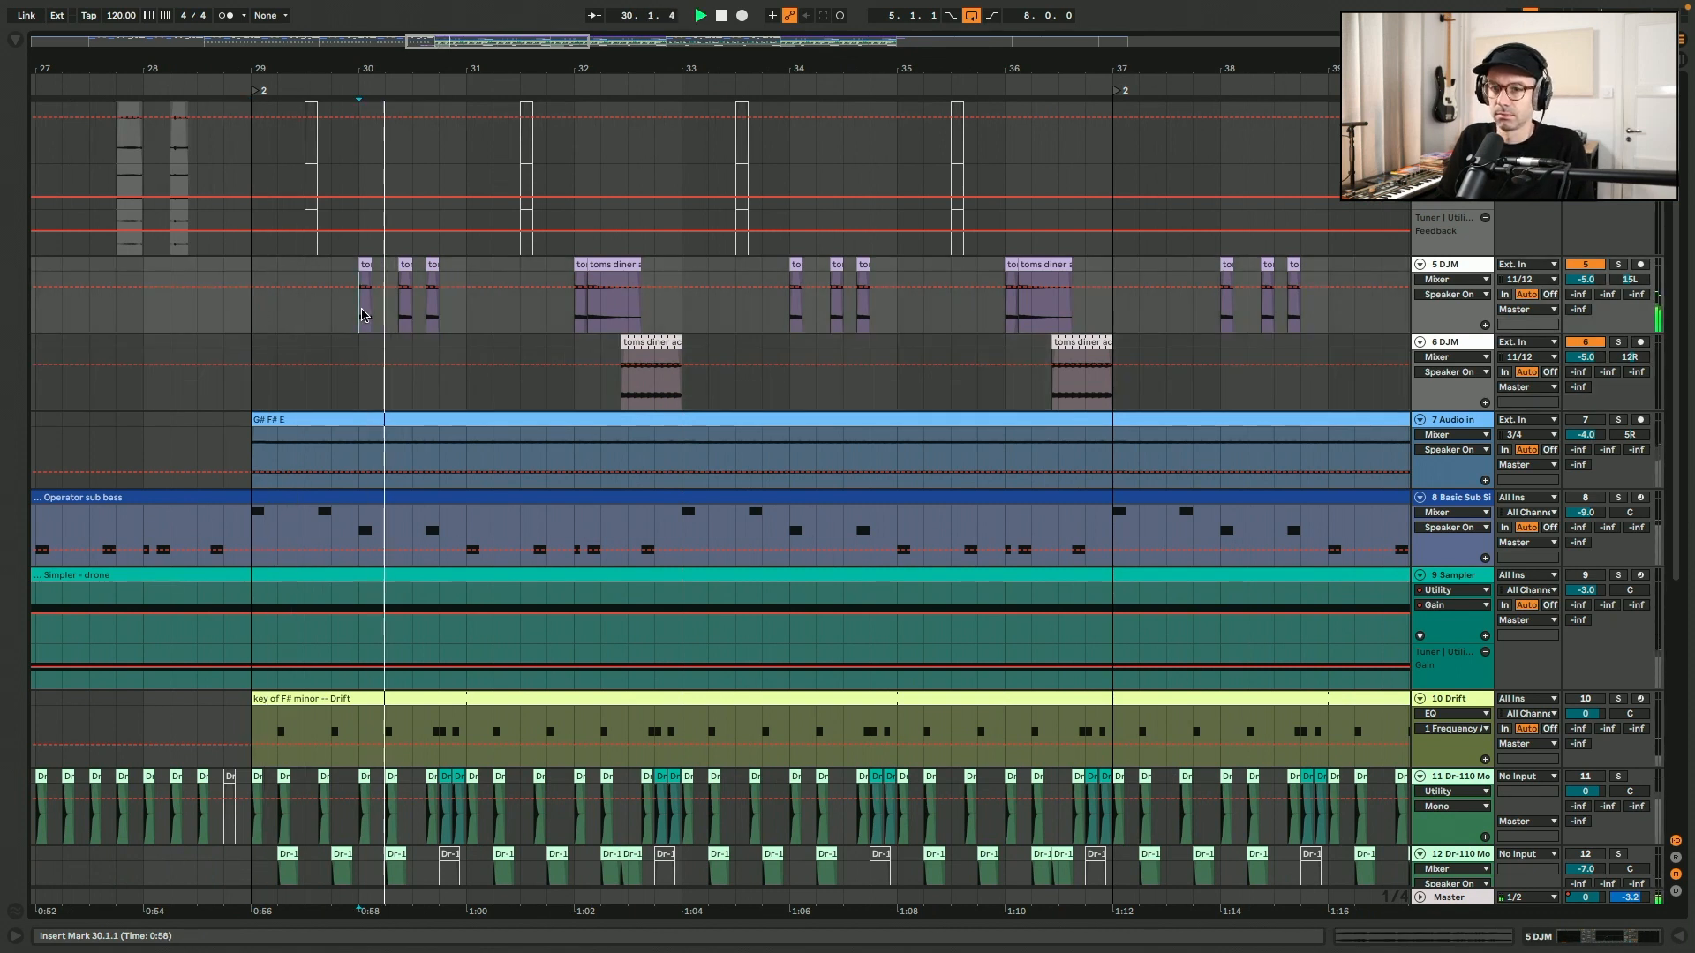
pyautogui.click(570, 325)
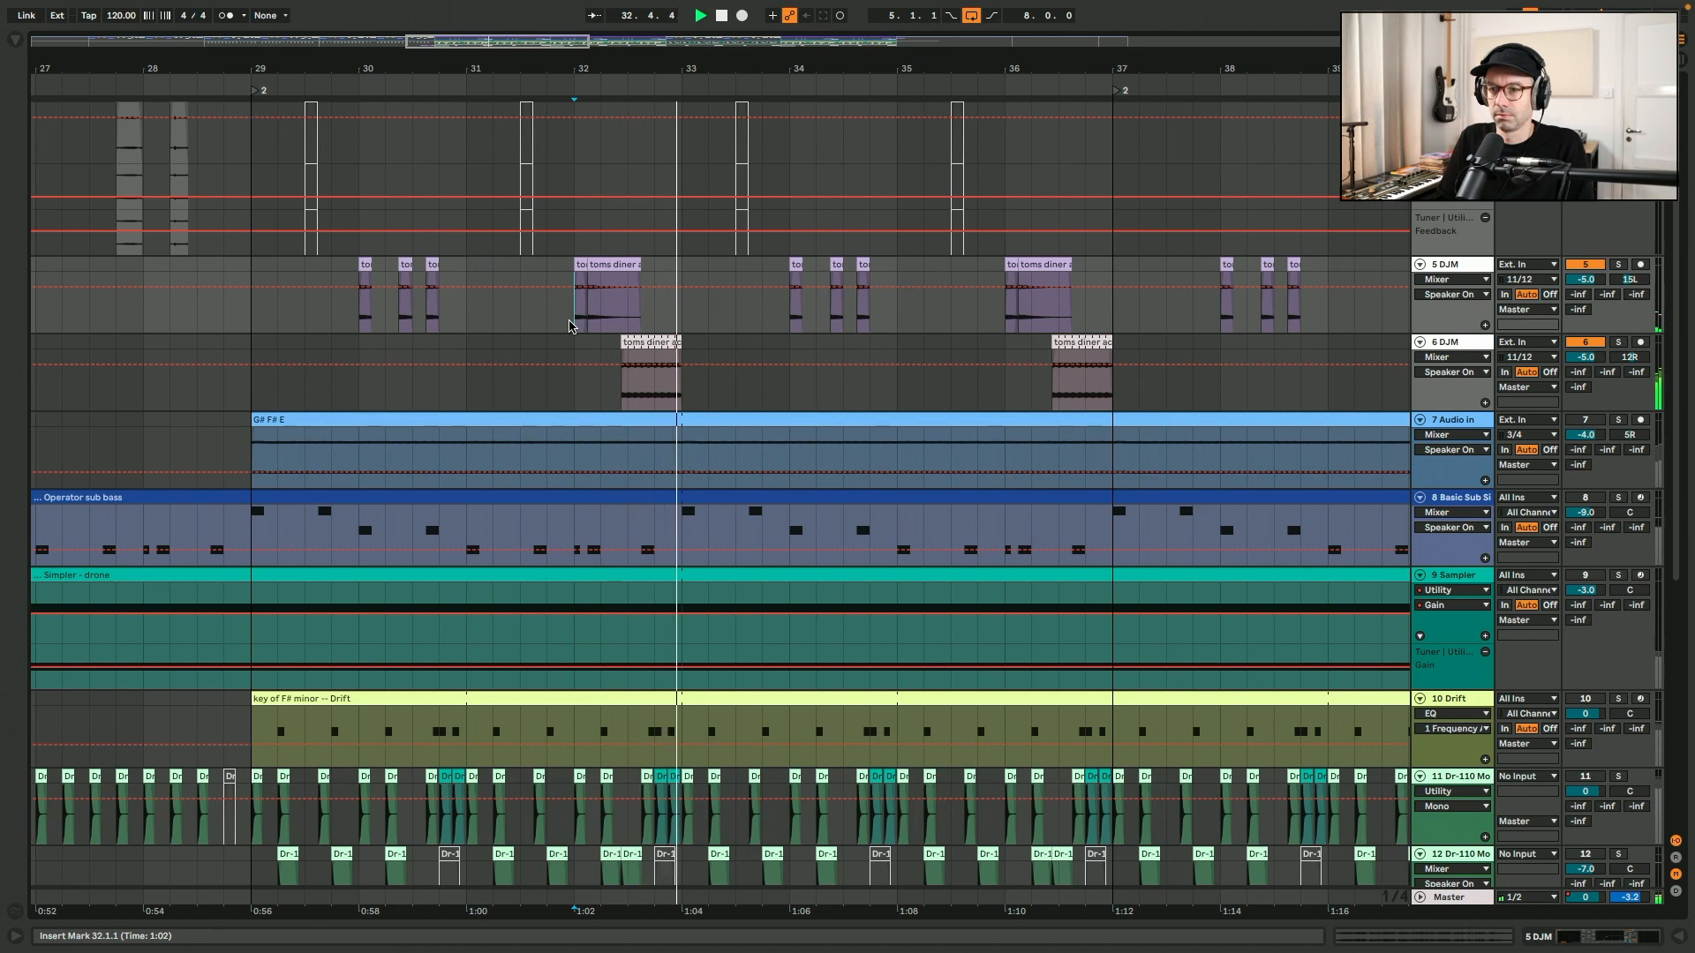
# Show the 6 DJM device chain to examine its Tremolo effect, and hide it again.
pyautogui.click(1627, 945)
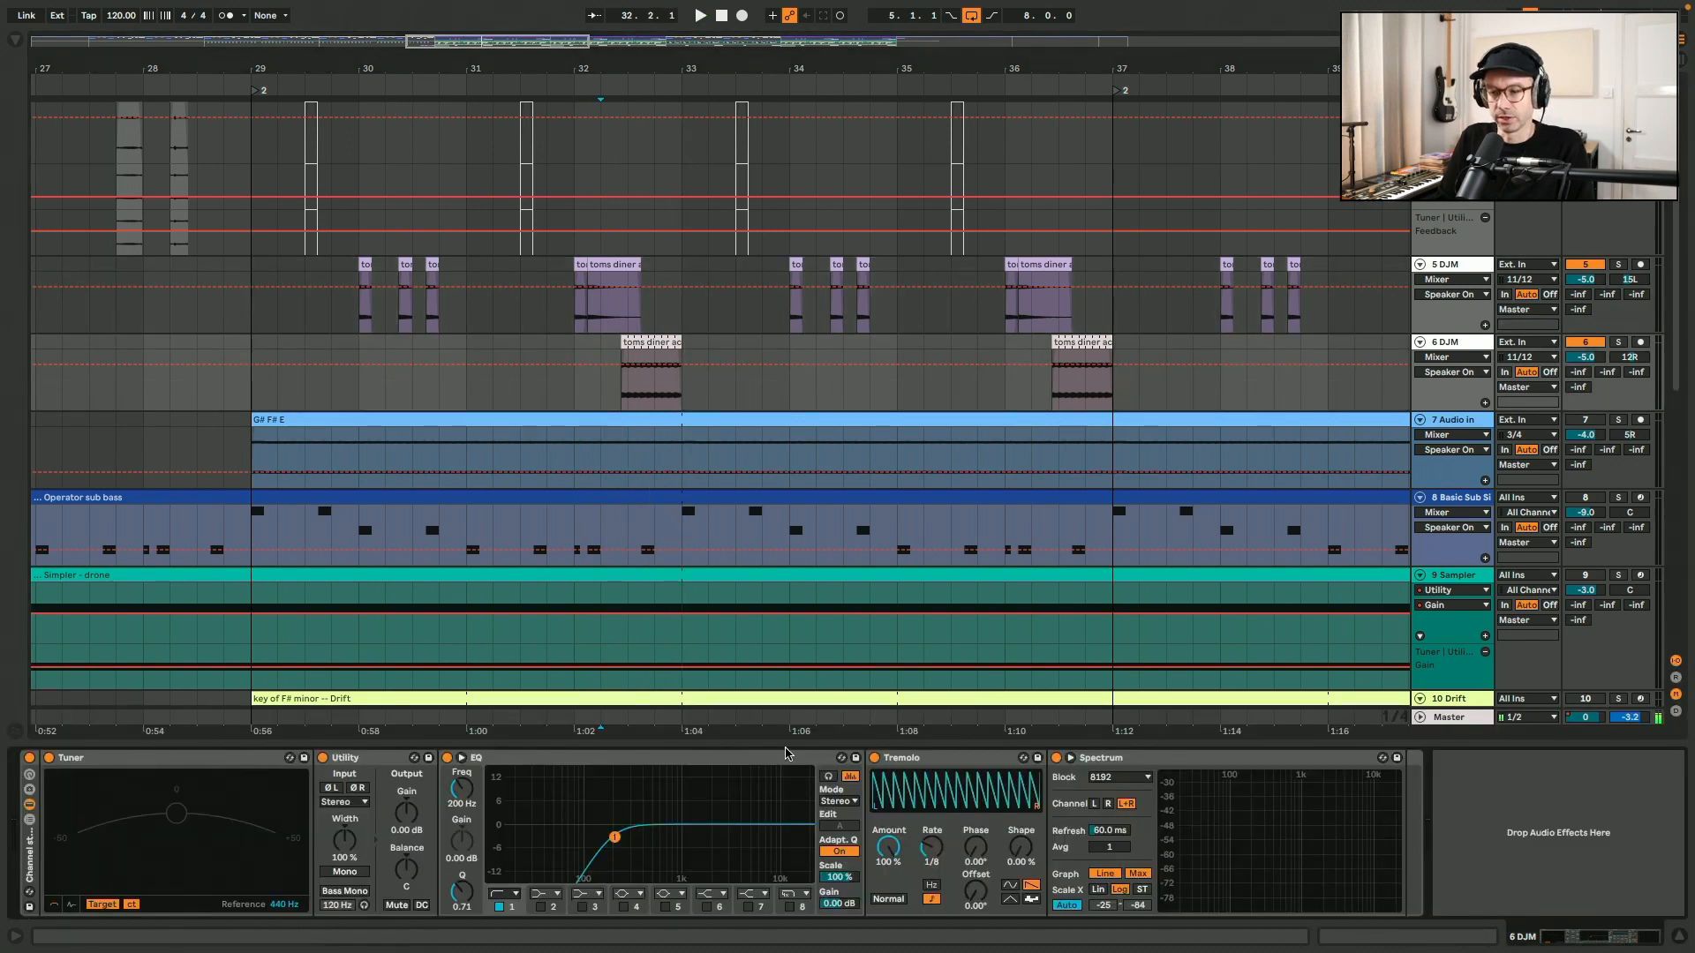
pyautogui.click(1681, 939)
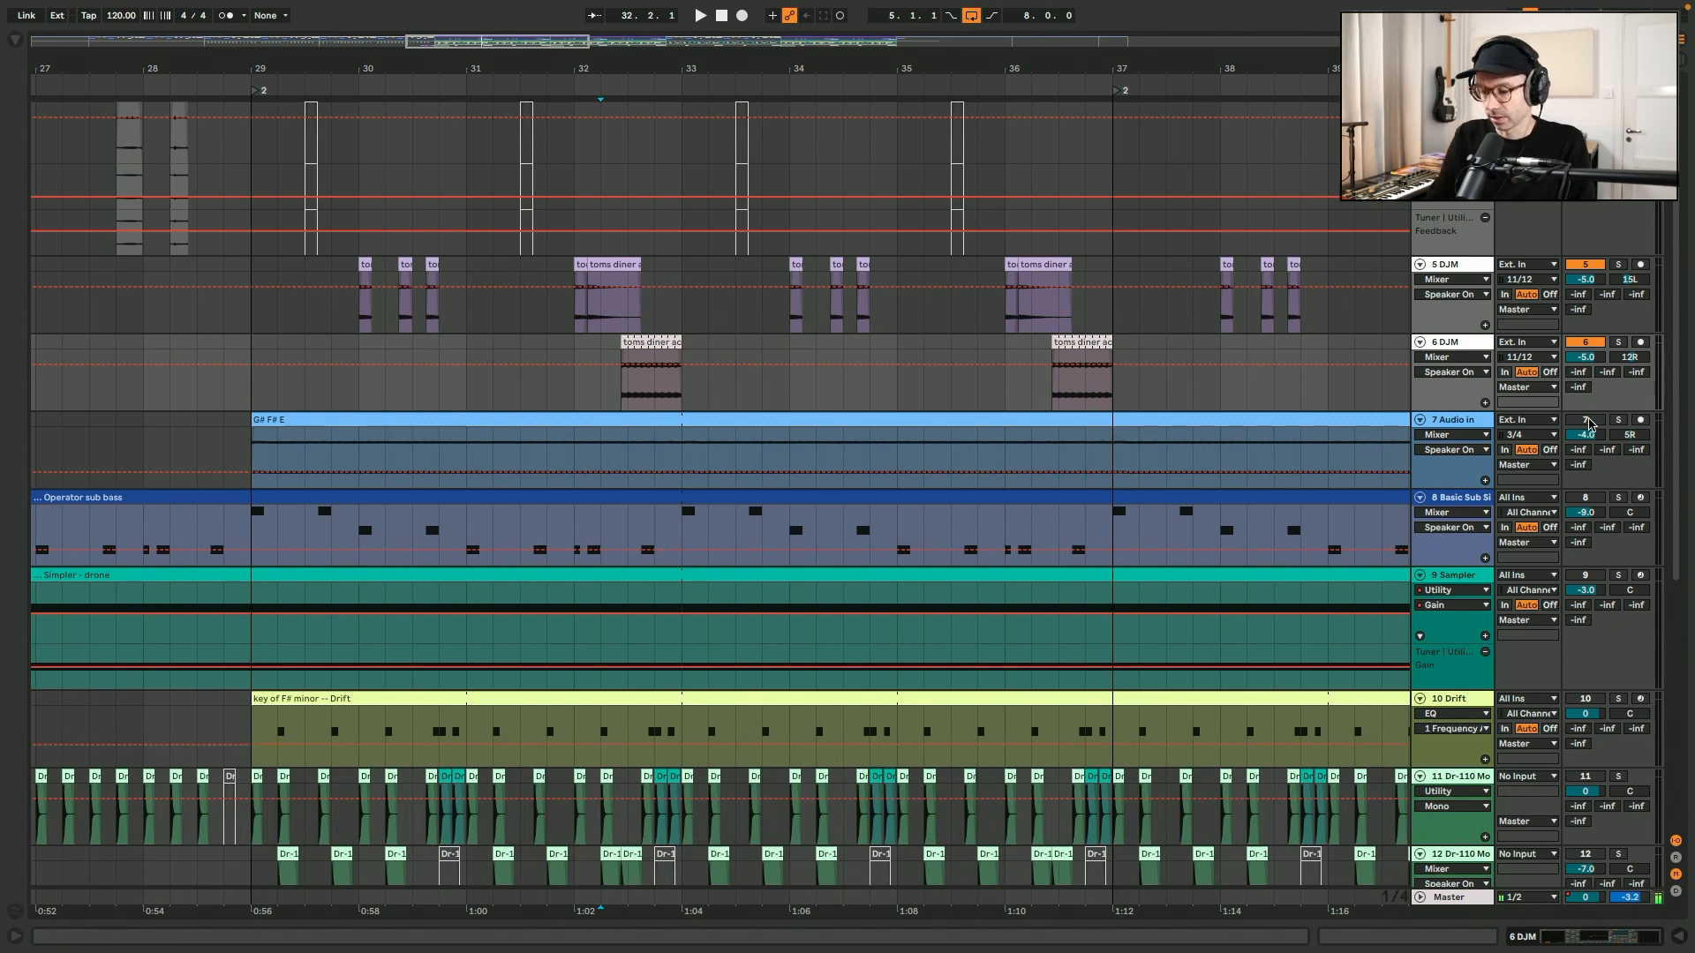
# Activate tracks 7 to 10 and play the arrangement from bar 29.
pyautogui.scroll(3, 1586, 423)
pyautogui.click(259, 453)
pyautogui.press('space')
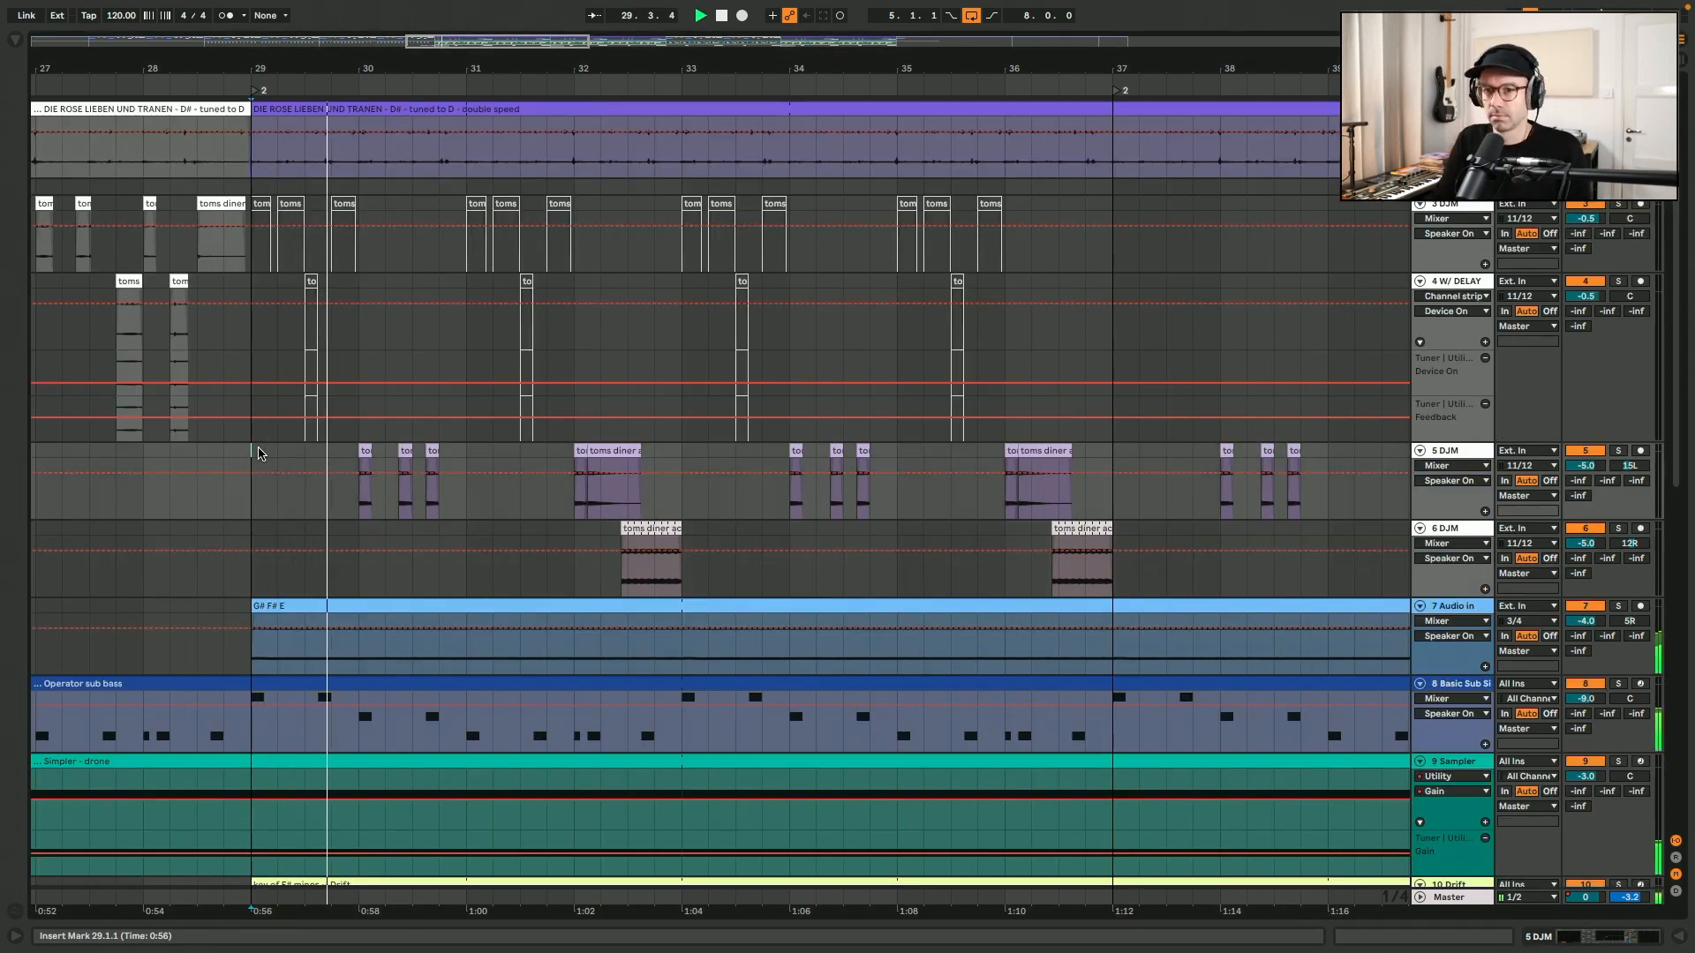